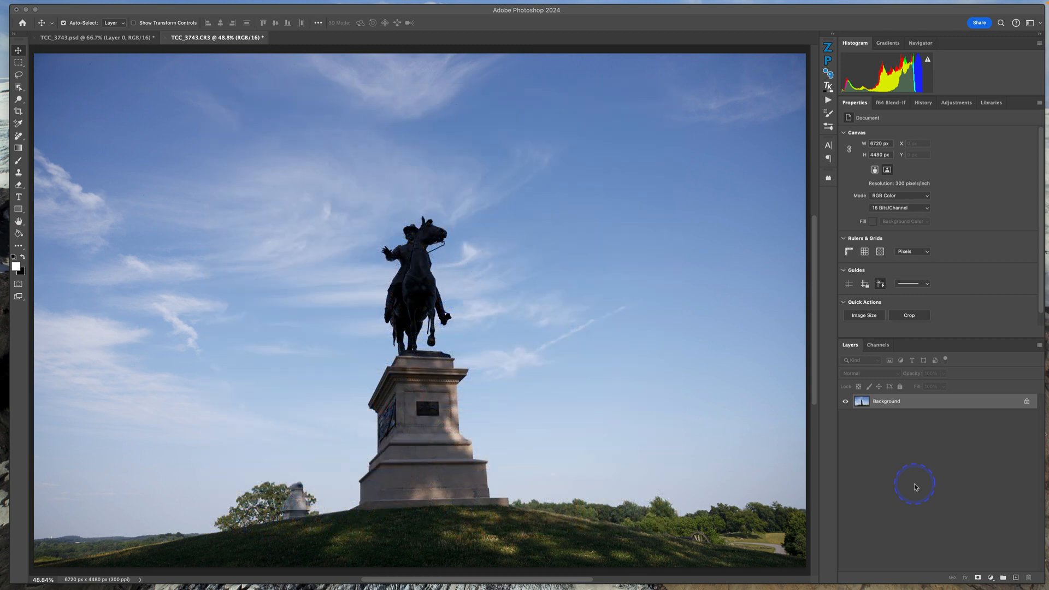
# Compare the uncropped TCC_3743.CR3 photo with the edited TCC_3743.psd by alternating between the two open documents
pyautogui.click(566, 261)
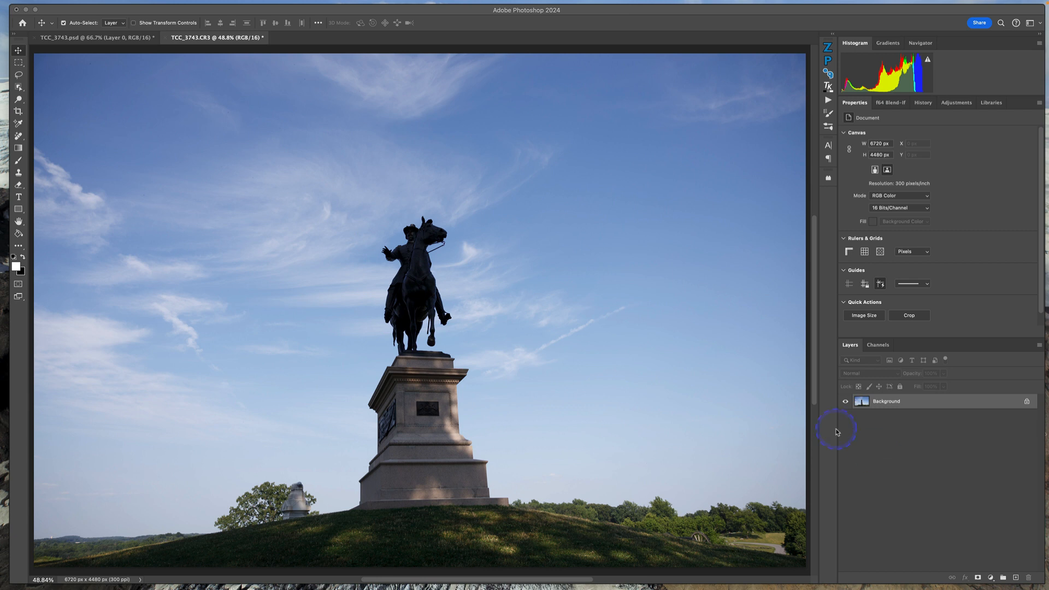
pyautogui.click(82, 37)
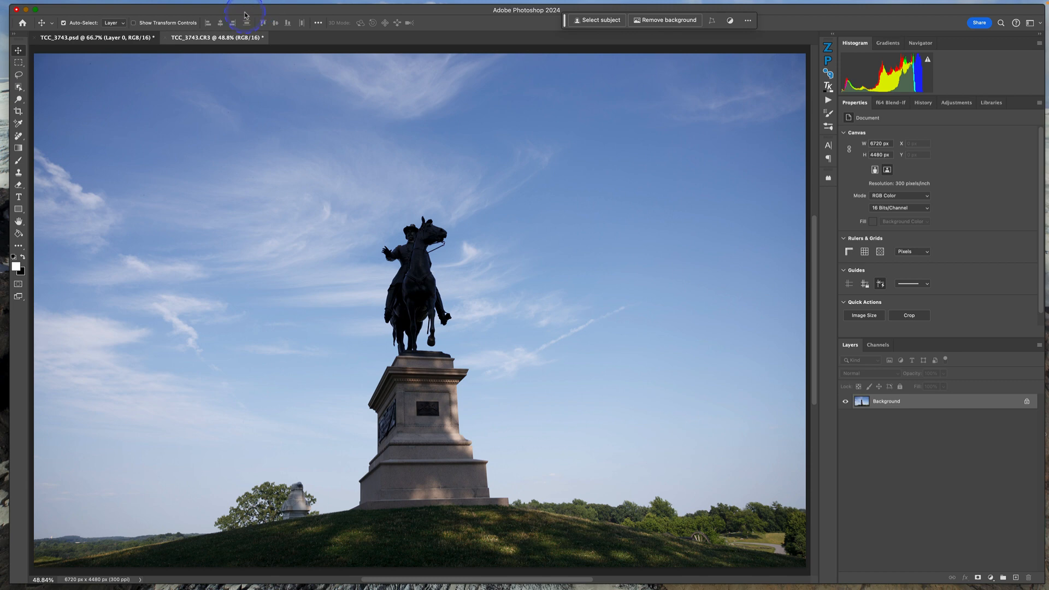
pyautogui.hotkey('ctrl', 'Tab')
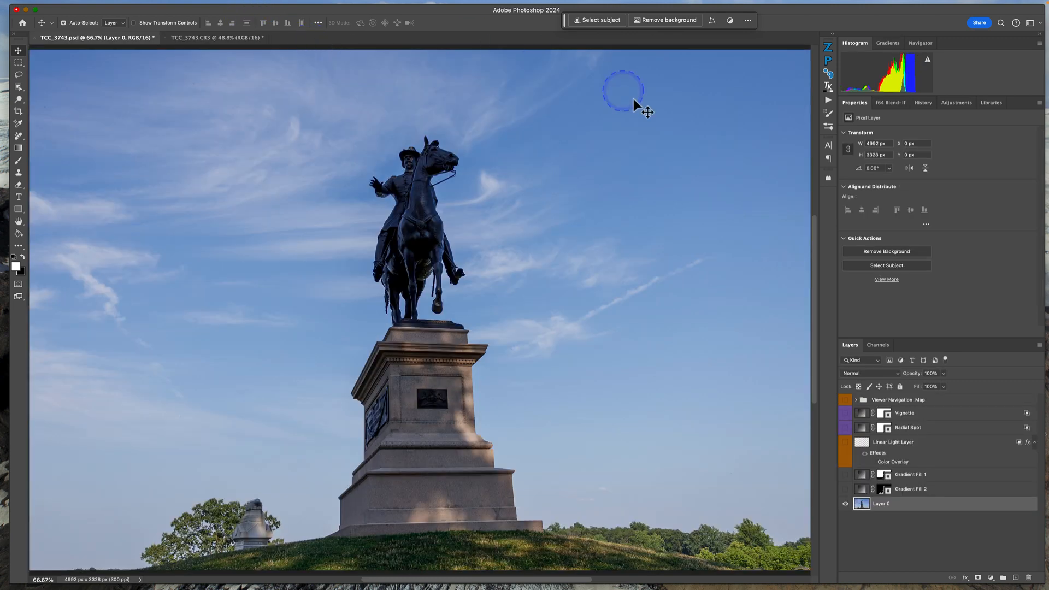
pyautogui.click(200, 39)
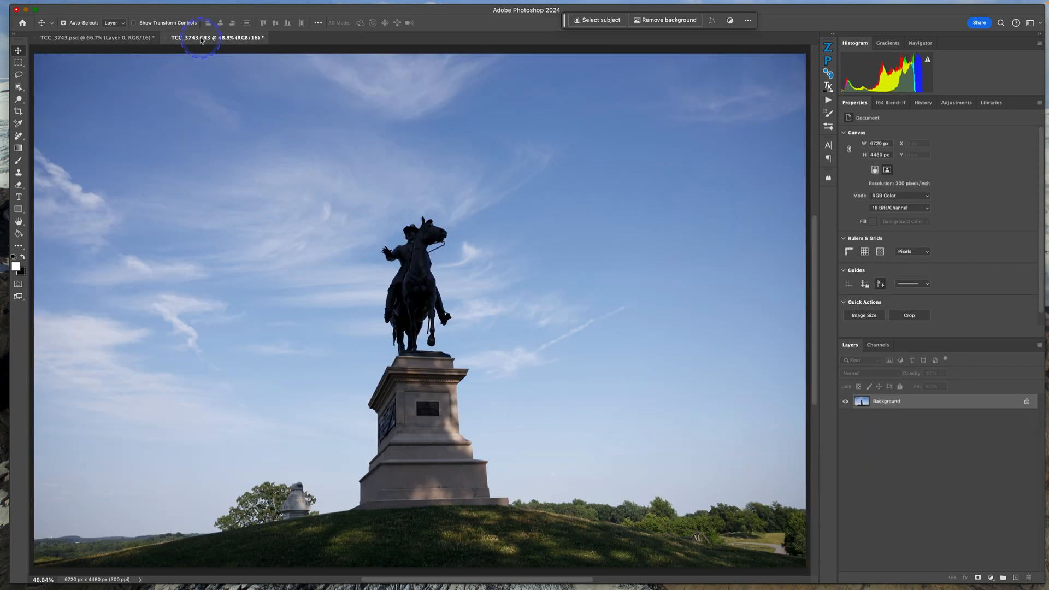
pyautogui.click(122, 39)
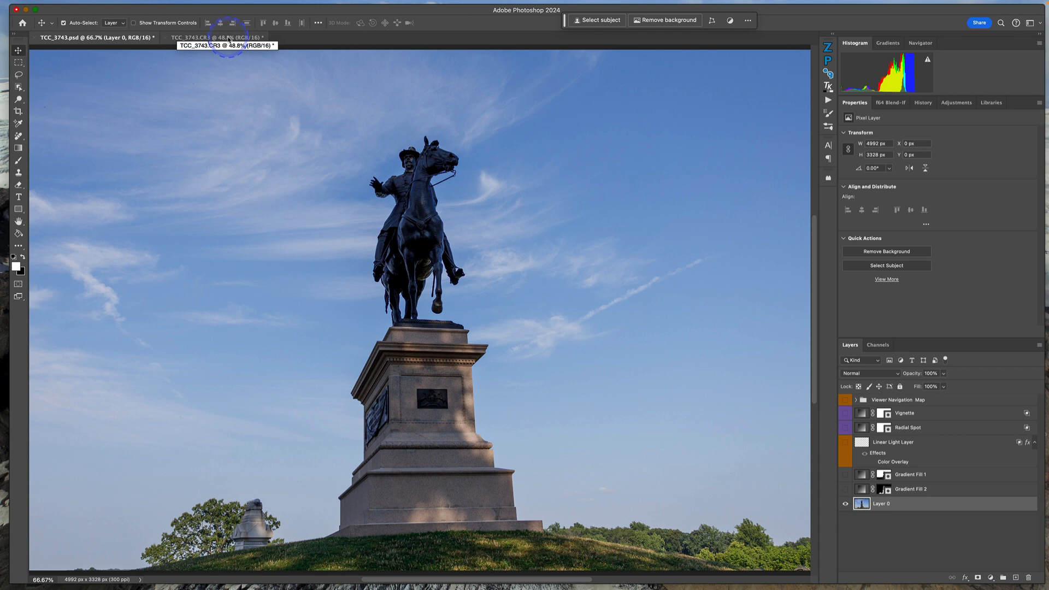
pyautogui.click(229, 39)
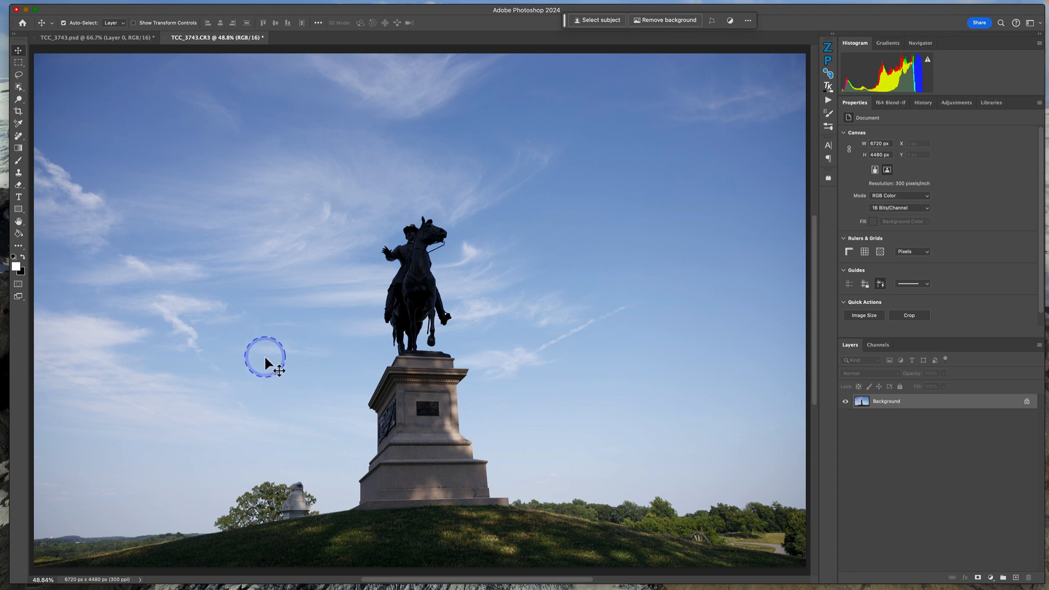
pyautogui.click(78, 38)
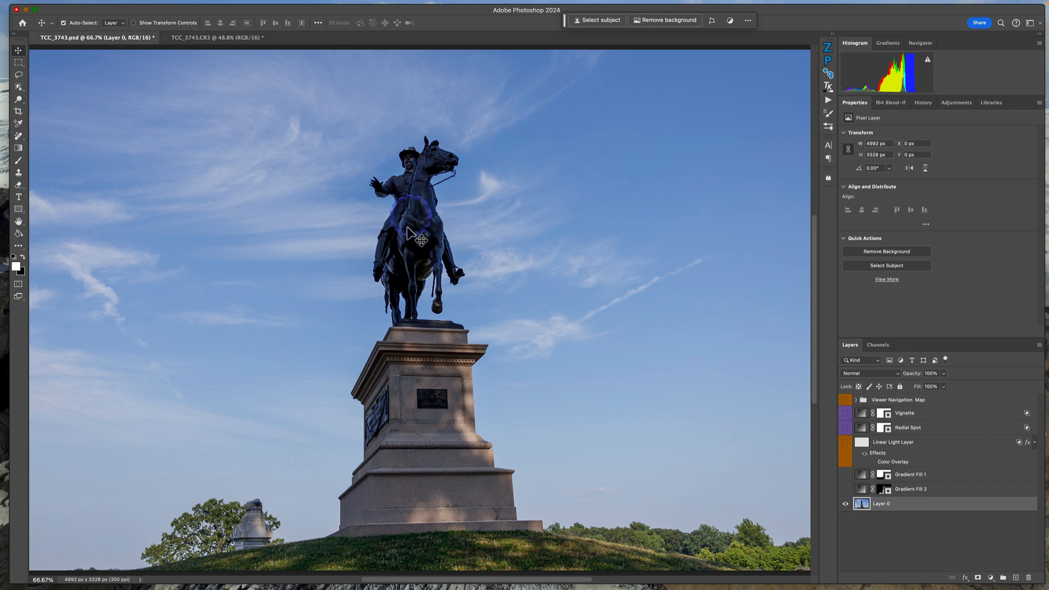
pyautogui.click(198, 36)
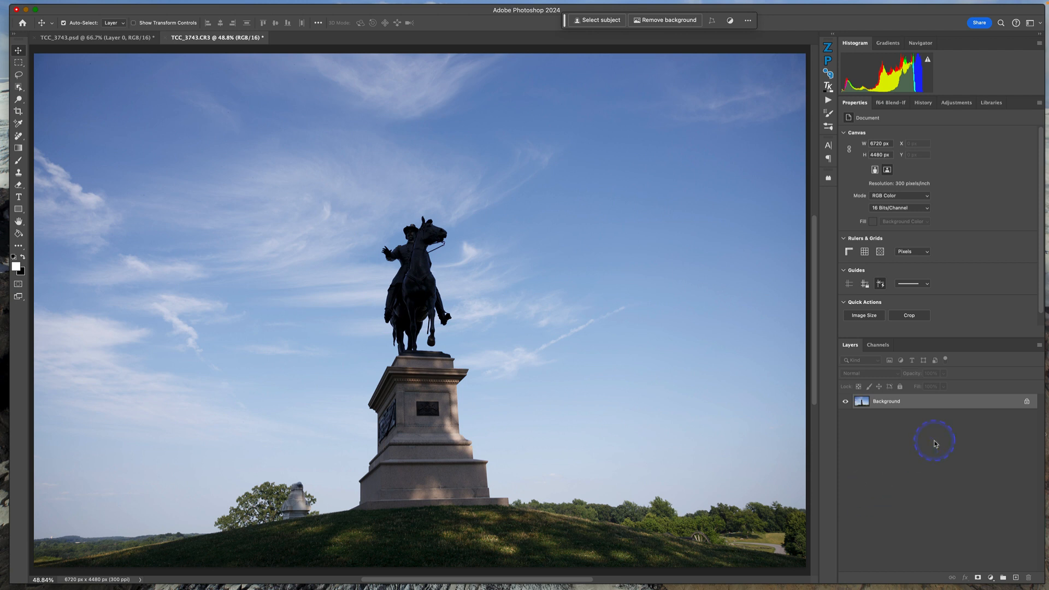
# Switch to Adobe Bridge, preview TCC_3743.CR3 full screen and open it in Camera Raw
pyautogui.moveTo(803, 2)
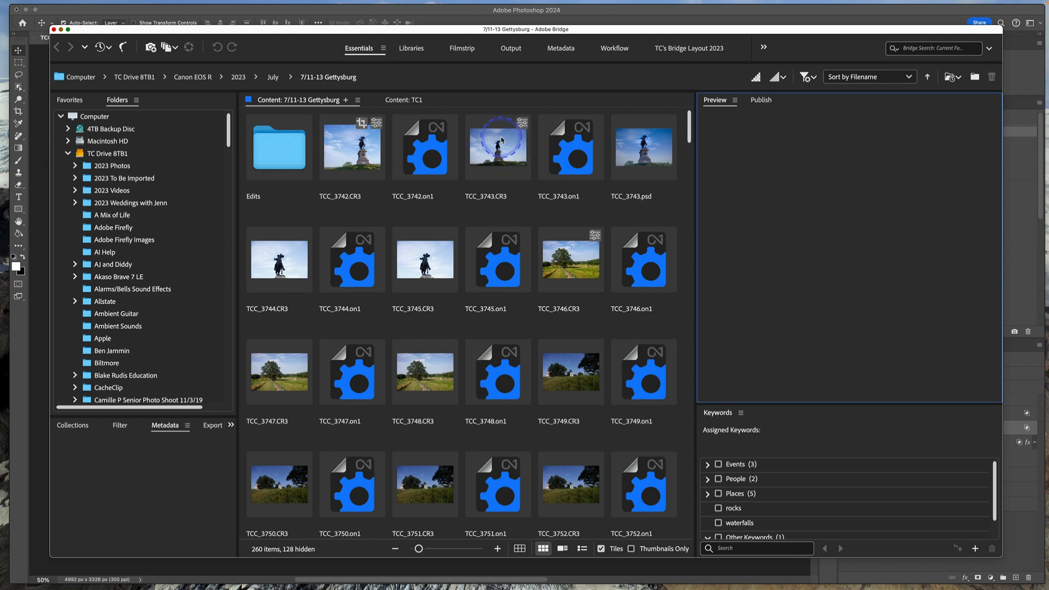
pyautogui.click(501, 140)
pyautogui.press('space')
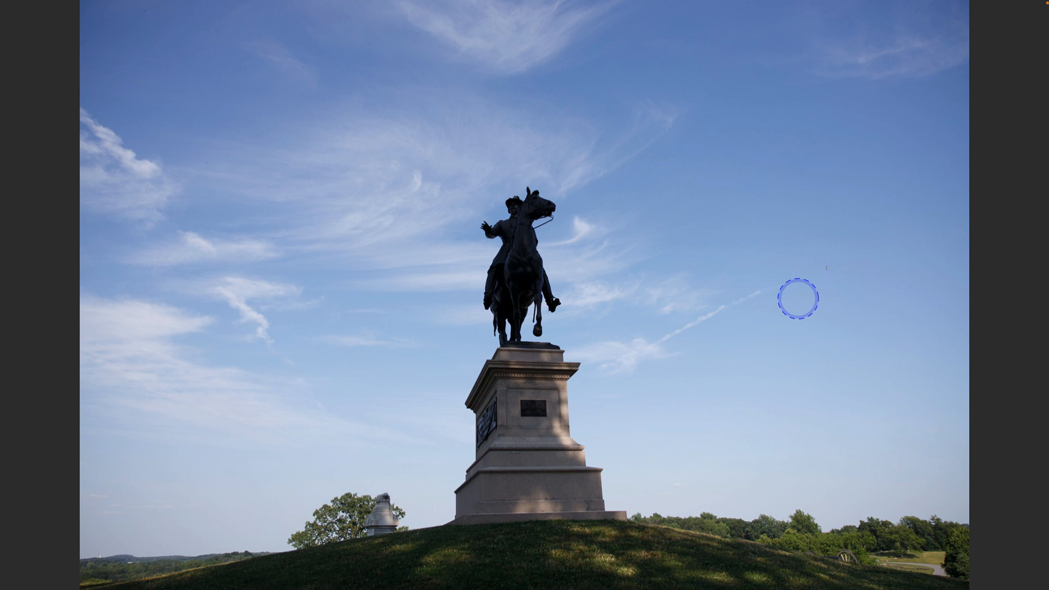
pyautogui.press('space')
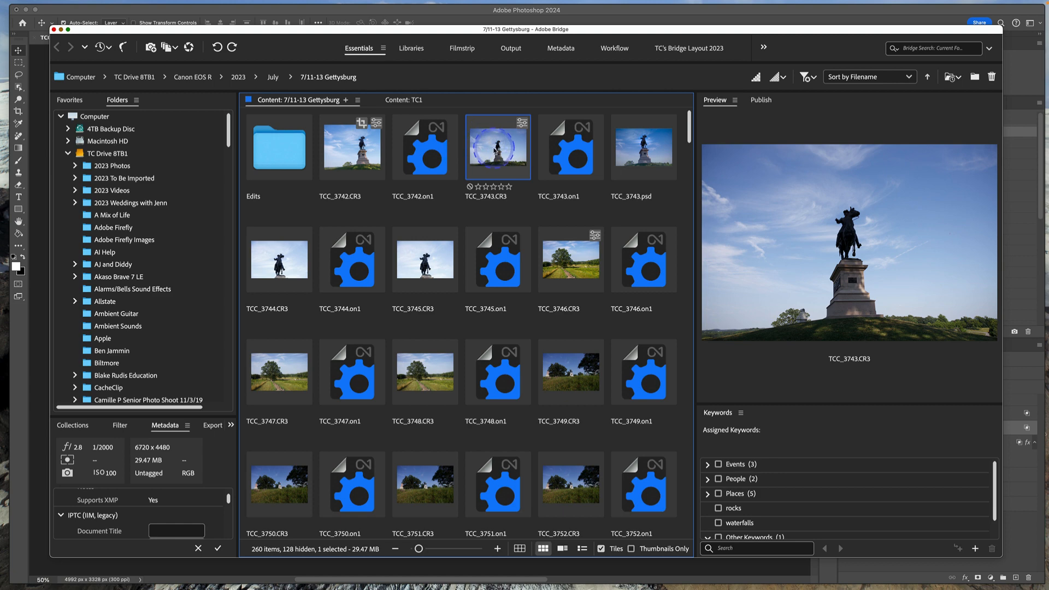
pyautogui.doubleClick(496, 149)
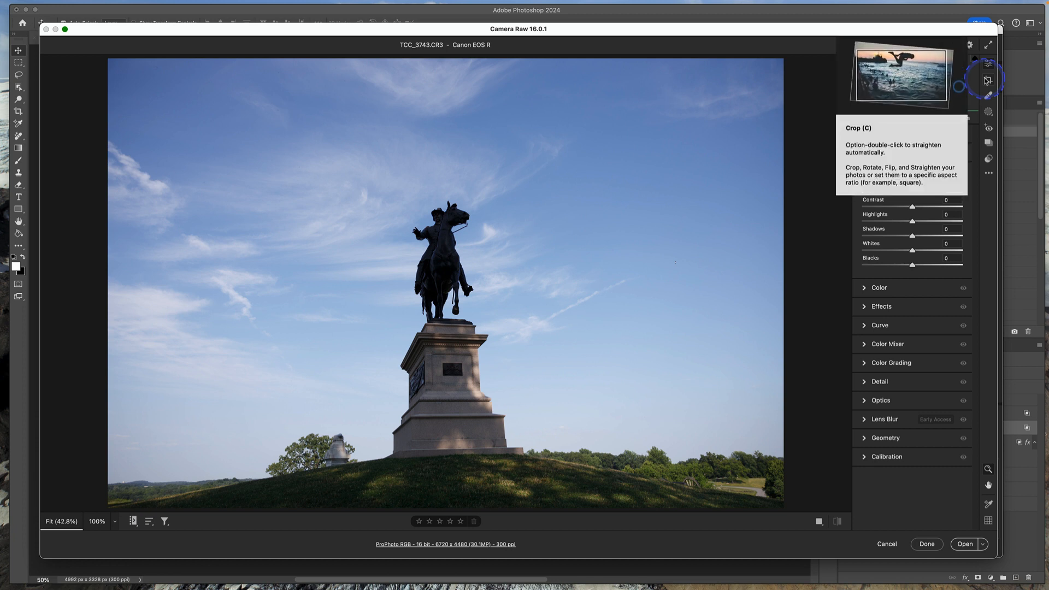
# Crop the photo freely to about 4756 x 3236 px, placing the statue near the right vertical thirds line and trimming the sky and foreground hill
pyautogui.click(987, 79)
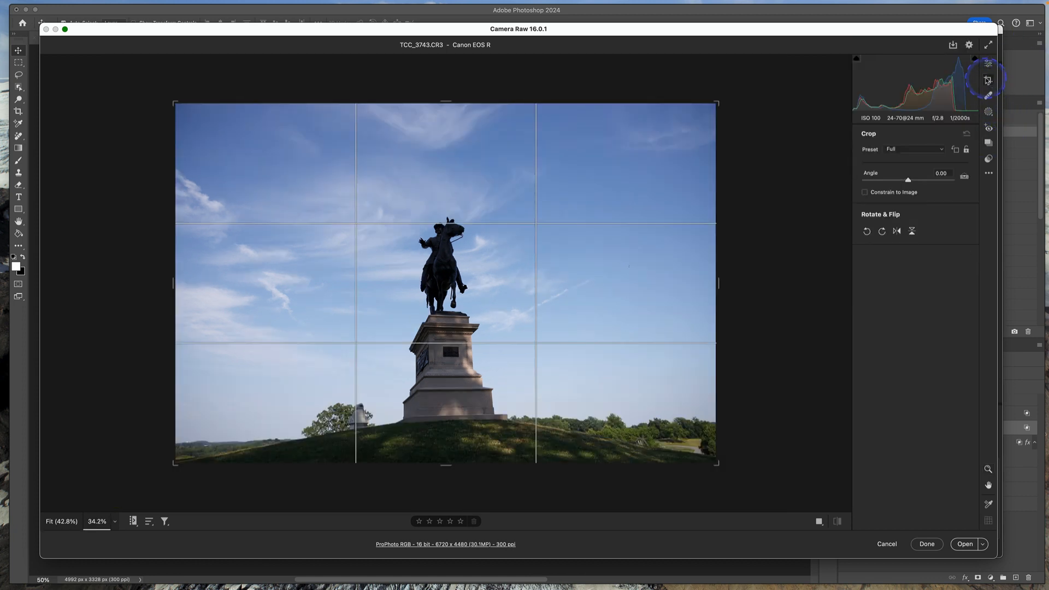
pyautogui.click(965, 155)
pyautogui.moveTo(716, 283); pyautogui.dragTo(649, 284)
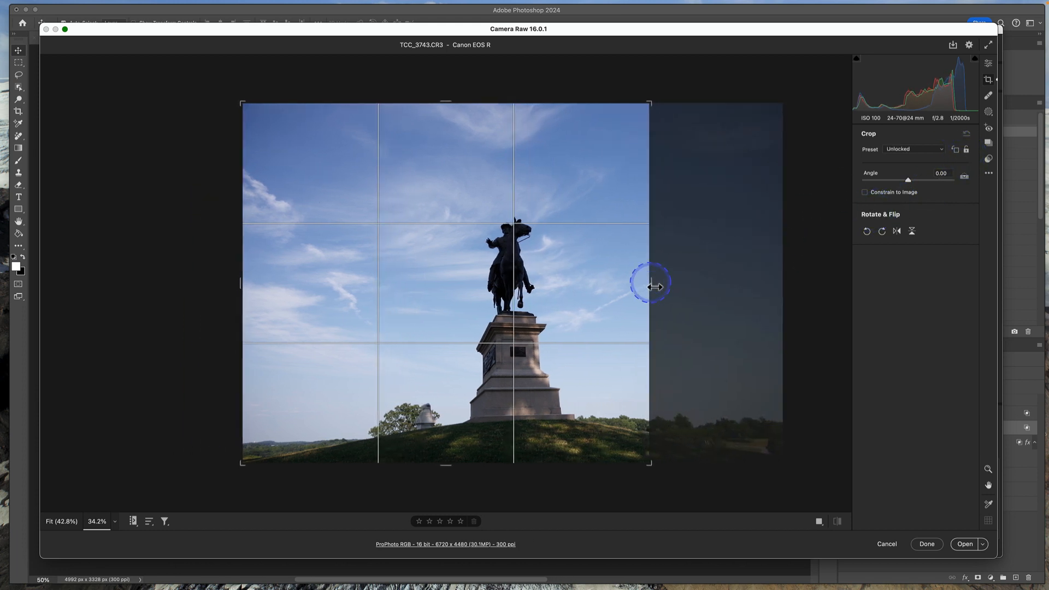
pyautogui.moveTo(448, 104); pyautogui.dragTo(445, 145)
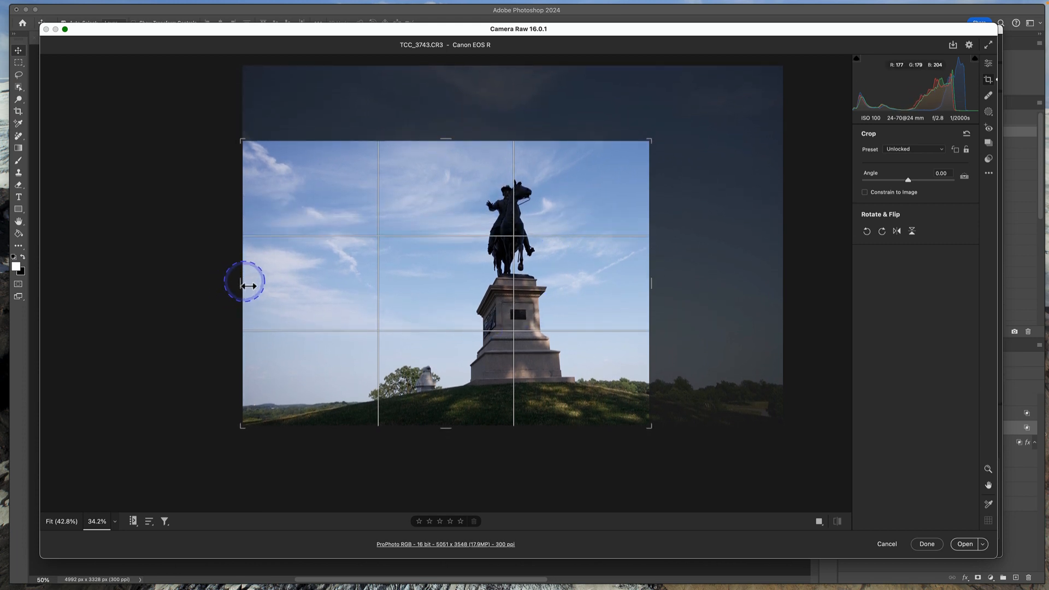
pyautogui.moveTo(244, 287); pyautogui.dragTo(233, 285)
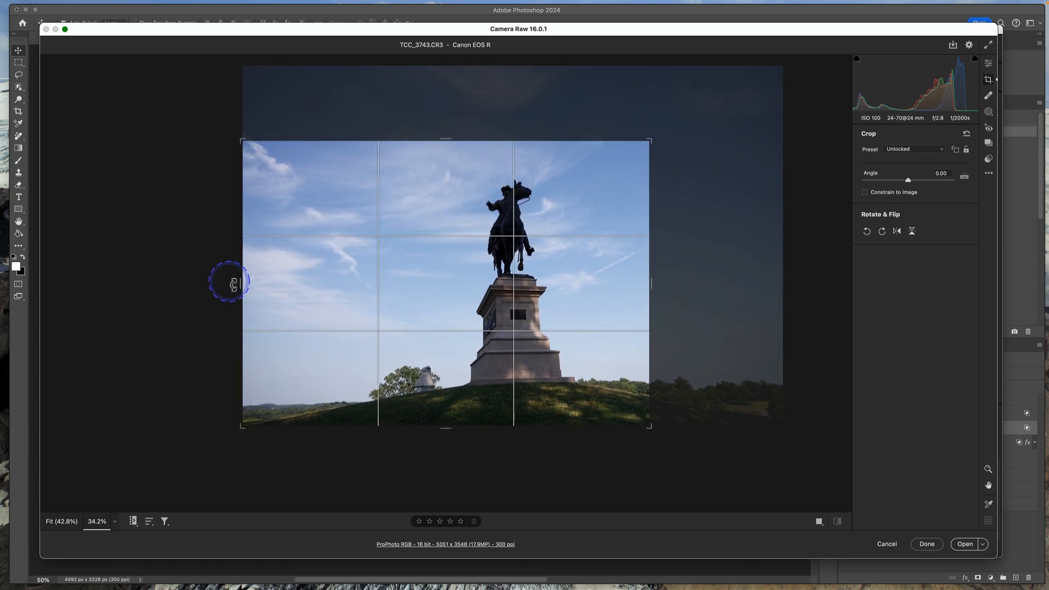
pyautogui.moveTo(651, 281)
pyautogui.mouseDown()
pyautogui.moveTo(635, 286)
pyautogui.moveTo(648, 284)
pyautogui.mouseUp()
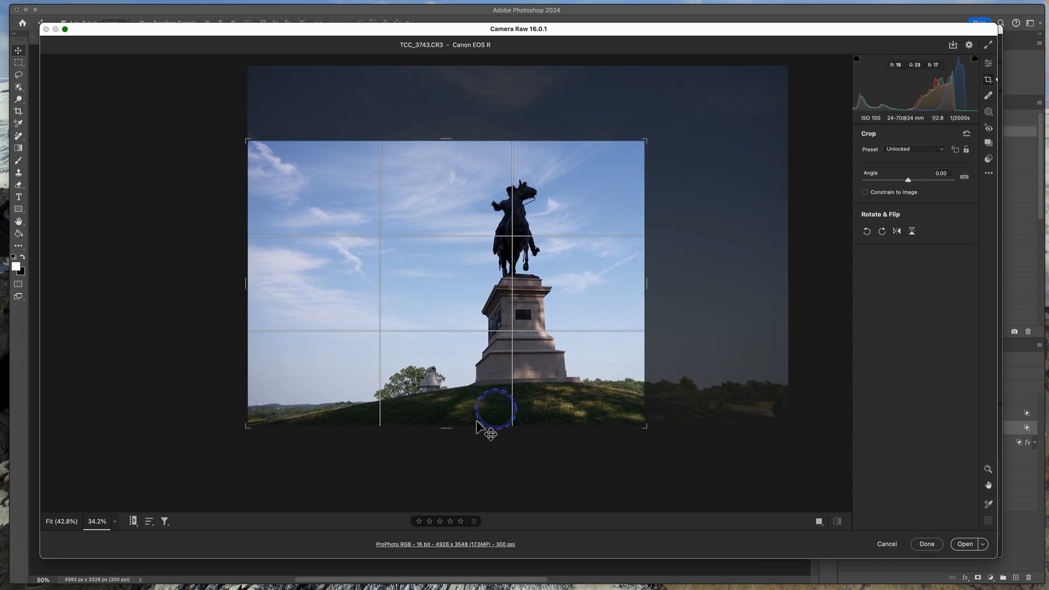
pyautogui.moveTo(452, 432); pyautogui.dragTo(444, 408)
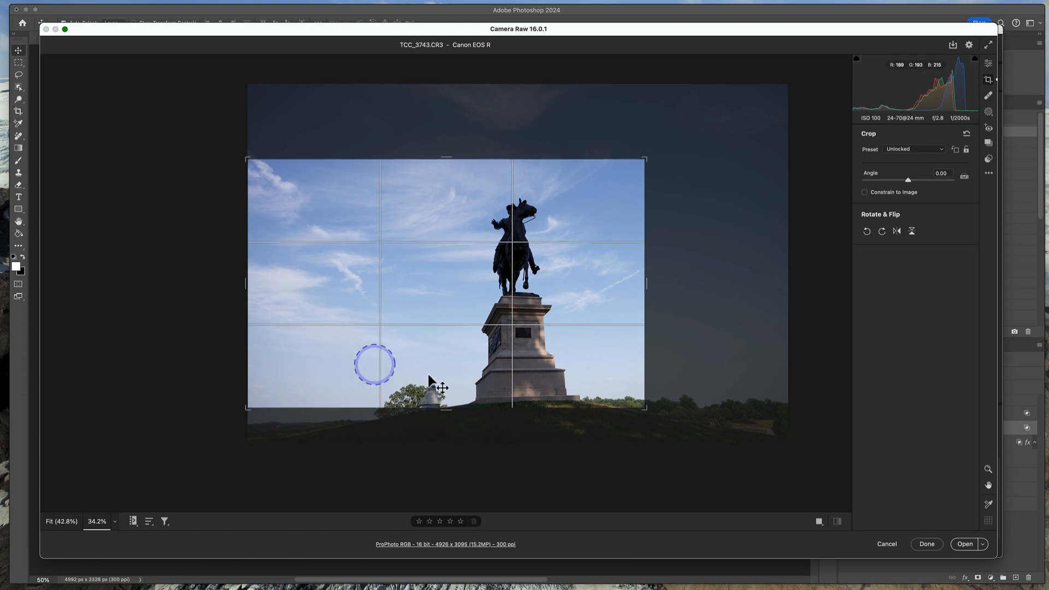
pyautogui.moveTo(463, 413); pyautogui.dragTo(444, 416)
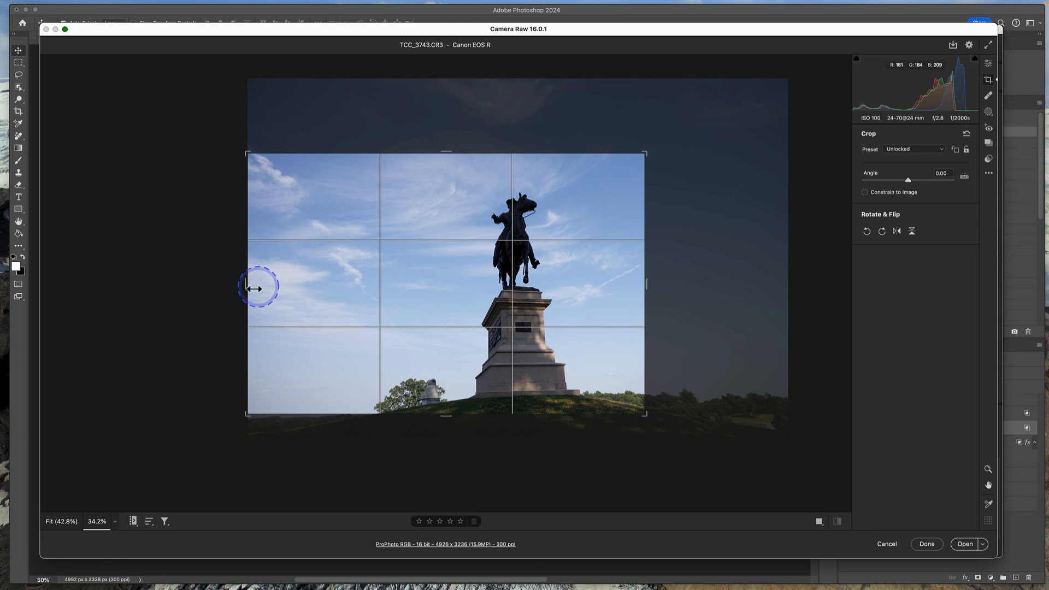
pyautogui.moveTo(246, 284); pyautogui.dragTo(257, 281)
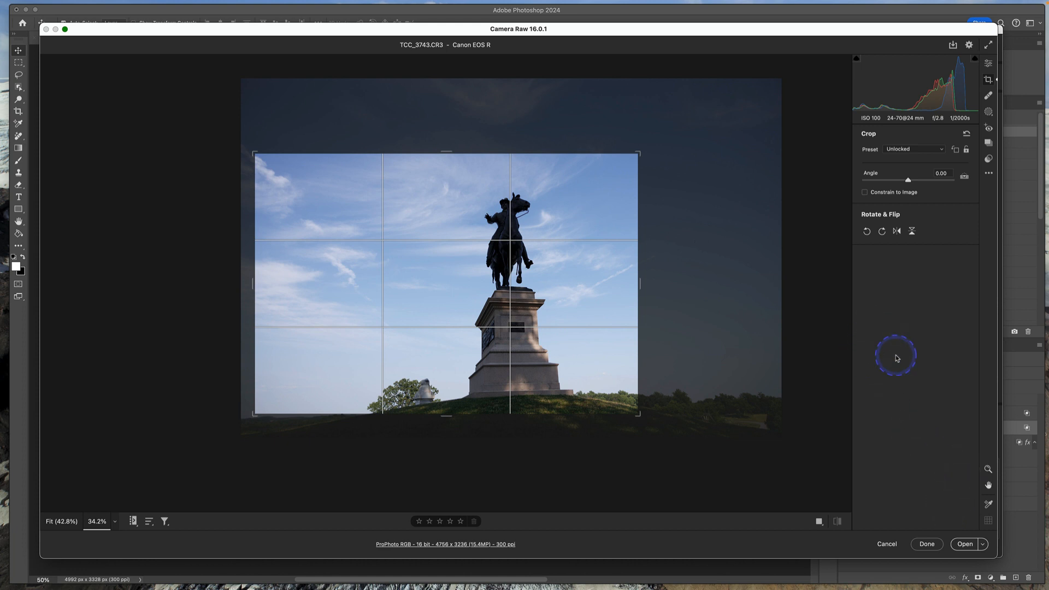
pyautogui.press('Return')
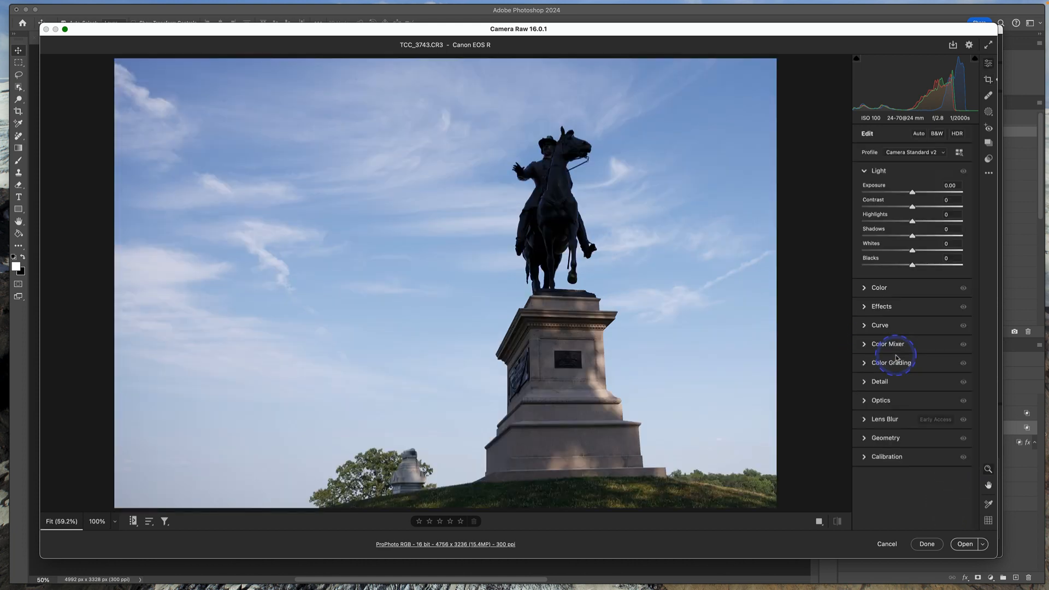
# Apply the automatic tone adjustments to the cropped raw photo and open it in Photoshop
pyautogui.click(919, 134)
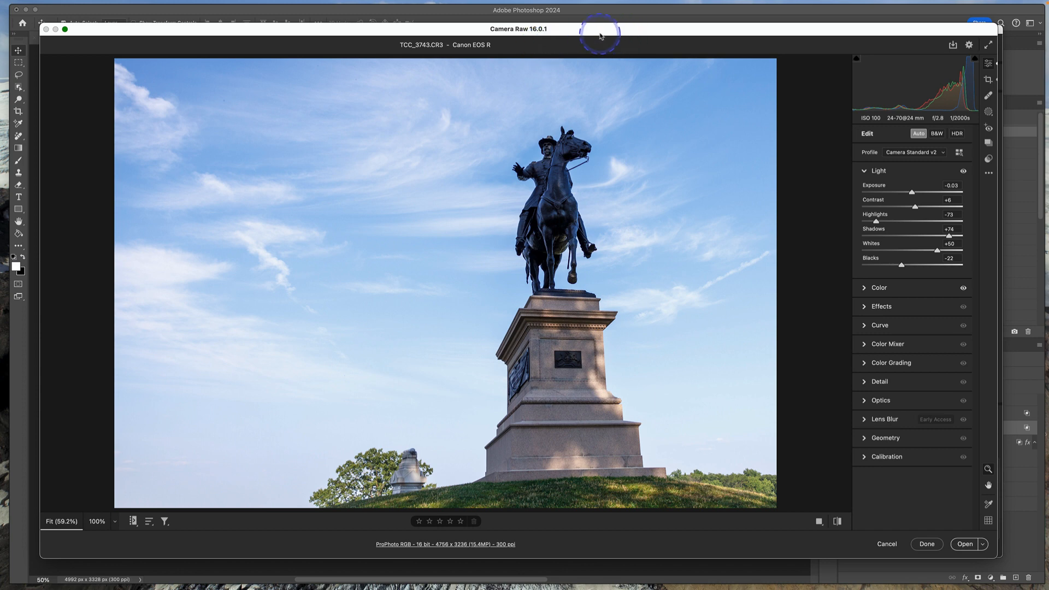
pyautogui.click(966, 545)
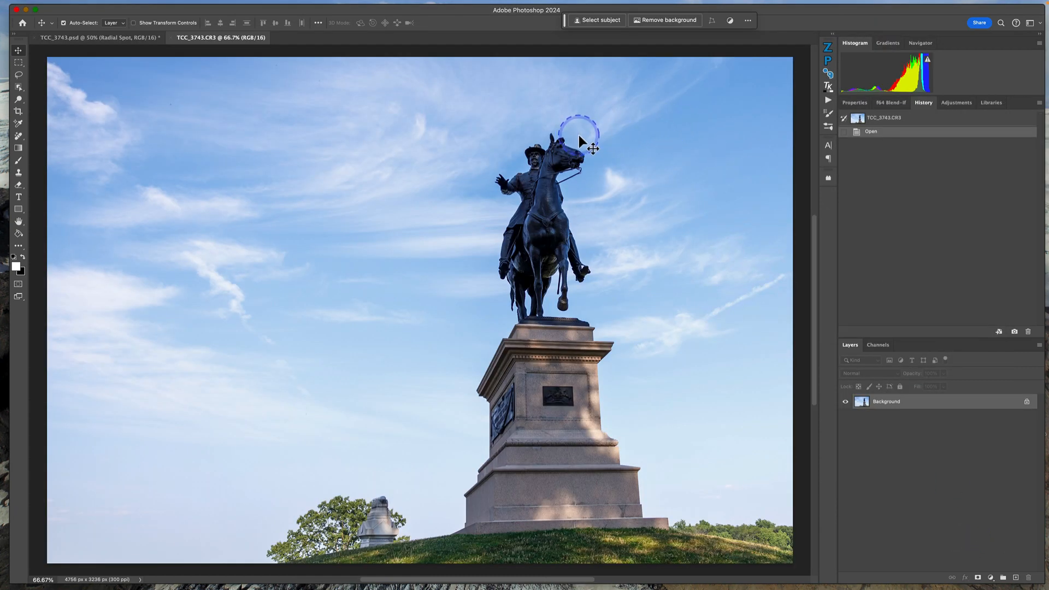
# Bring the Bridge window back up and close it to return to the cropped photo in Photoshop
pyautogui.moveTo(483, 579)
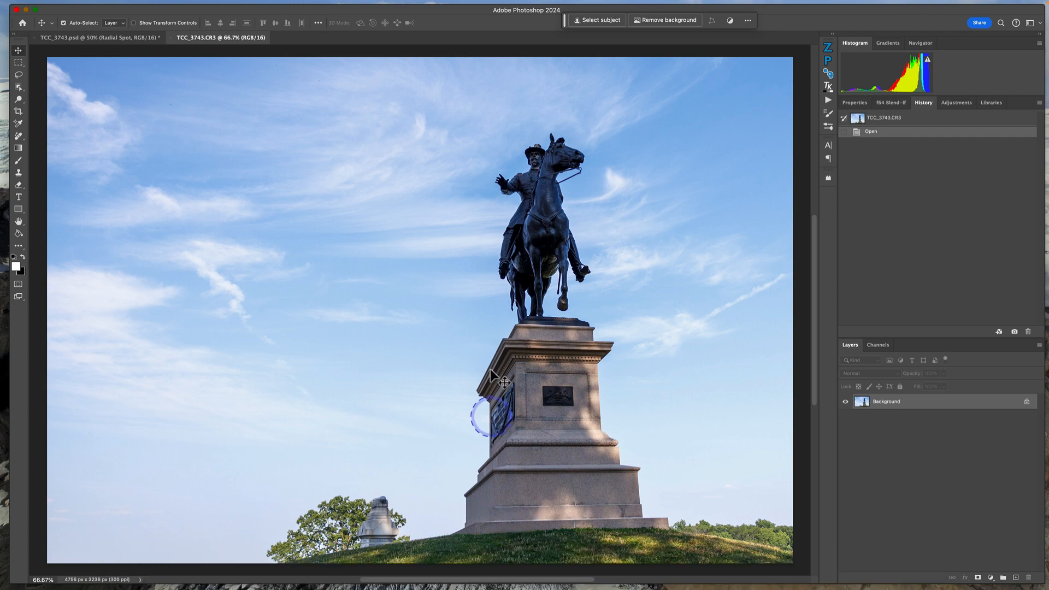
pyautogui.hotkey('ctrl', 'Up')
pyautogui.click(723, 316)
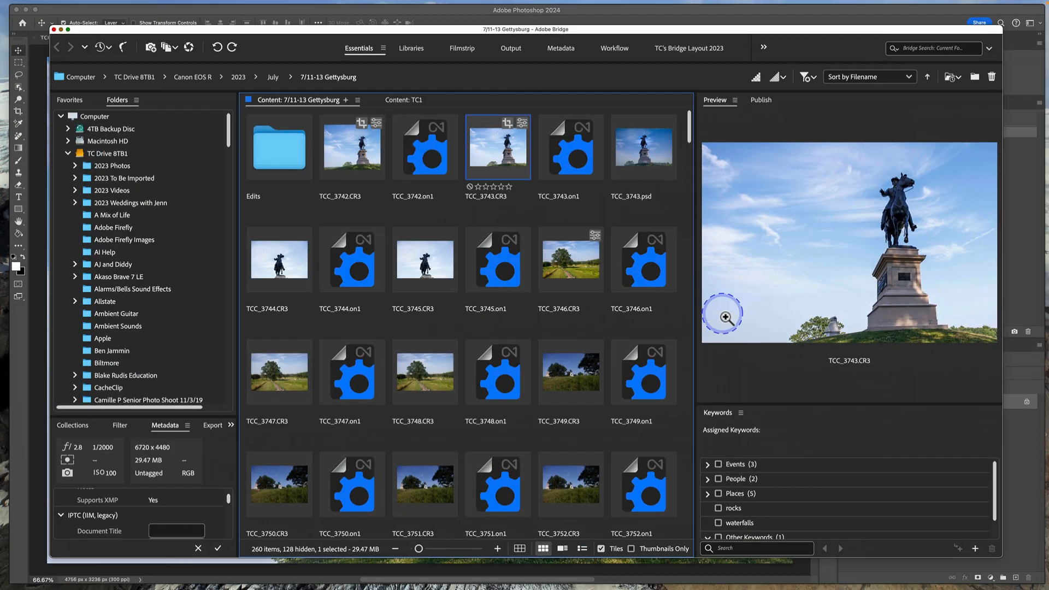
pyautogui.click(53, 30)
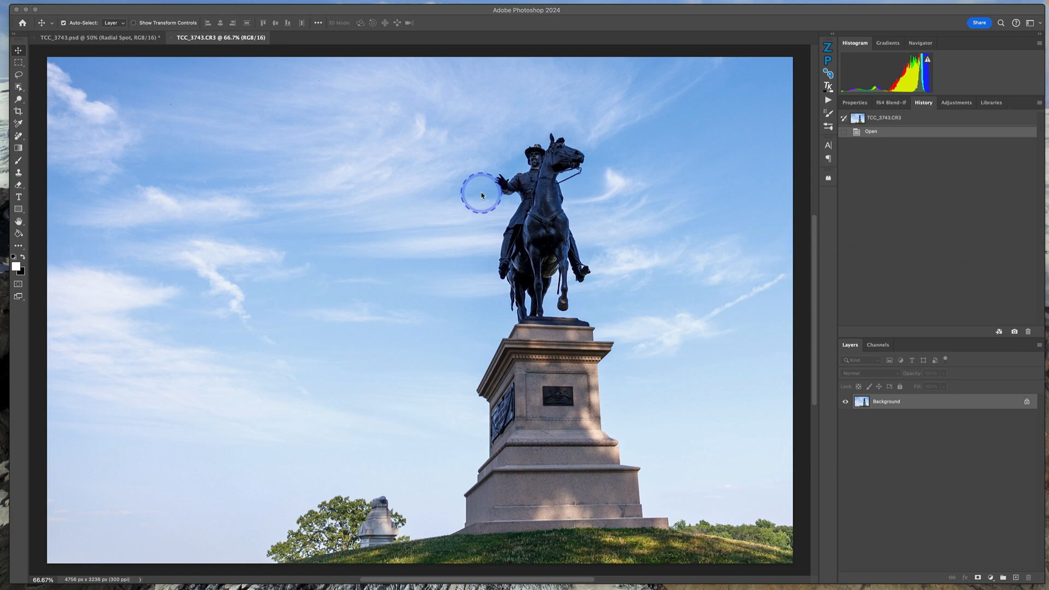
# In TCC_3743.psd, hide every layer except Layer 0 and fit the image to the window
pyautogui.click(92, 39)
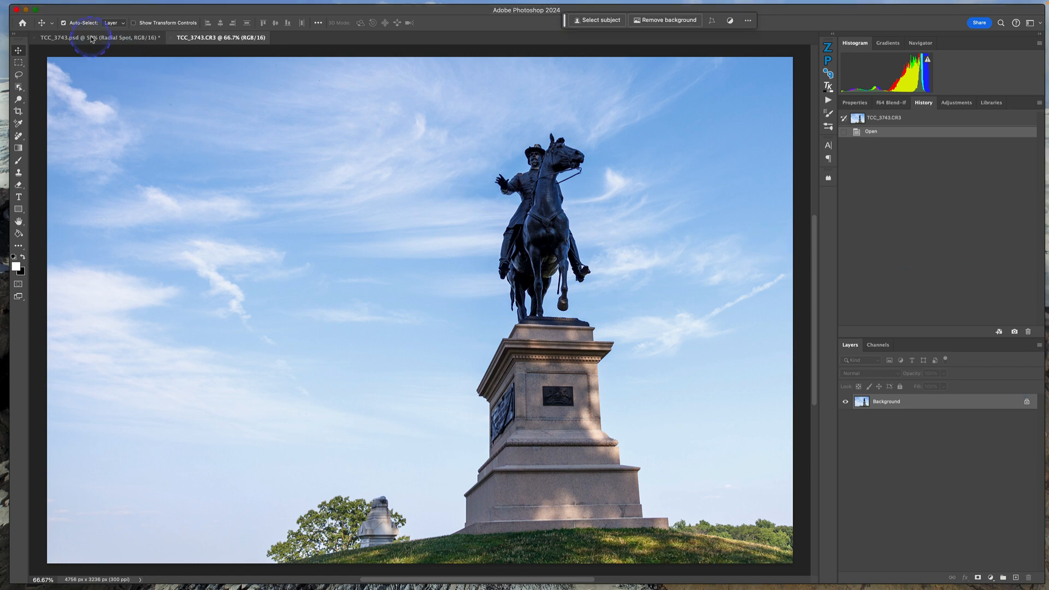
pyautogui.click(92, 40)
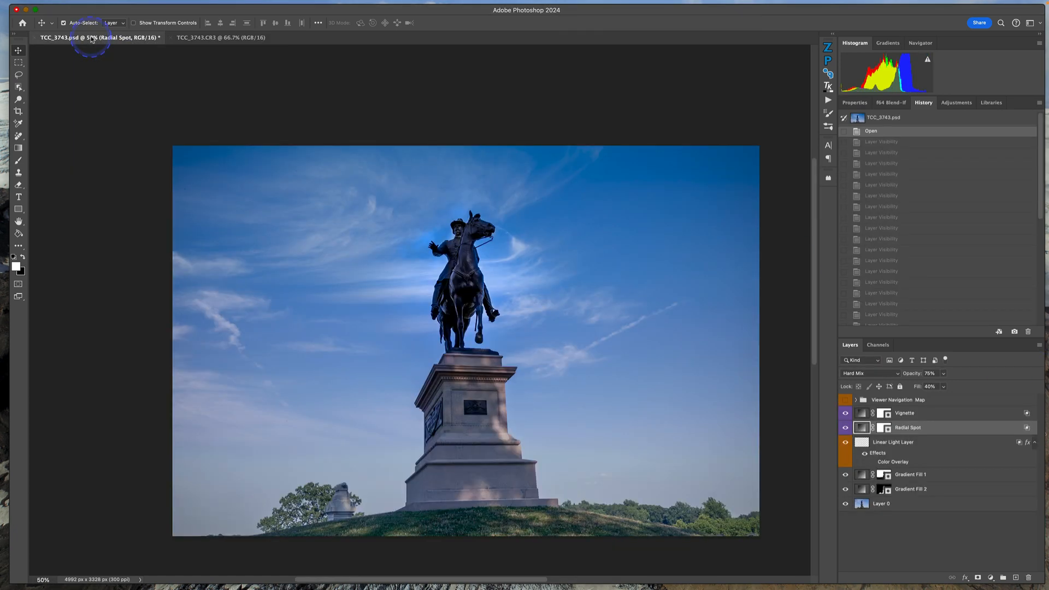
pyautogui.click(845, 504)
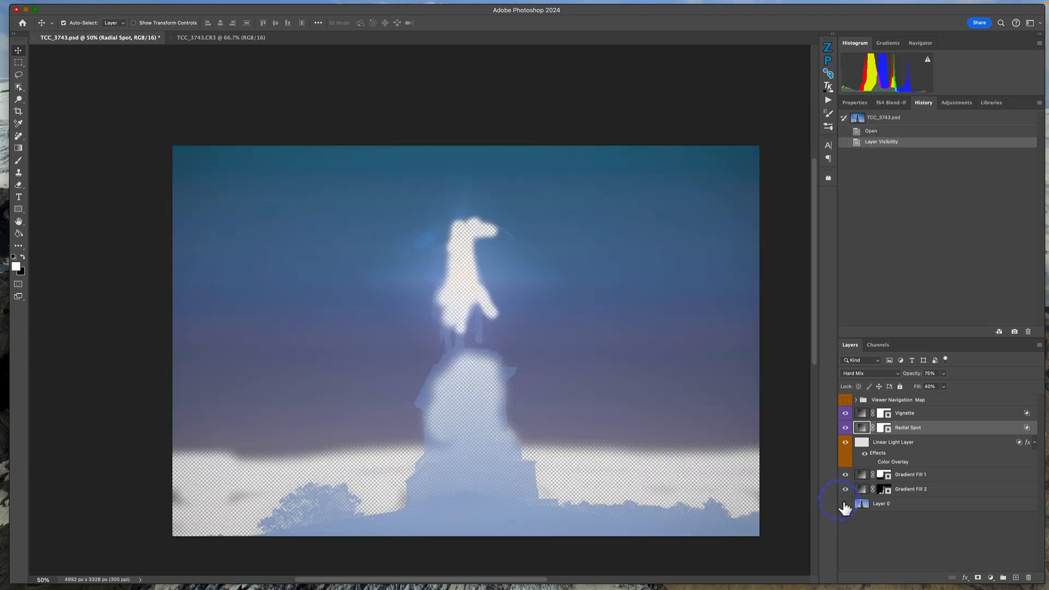
pyautogui.click(846, 504)
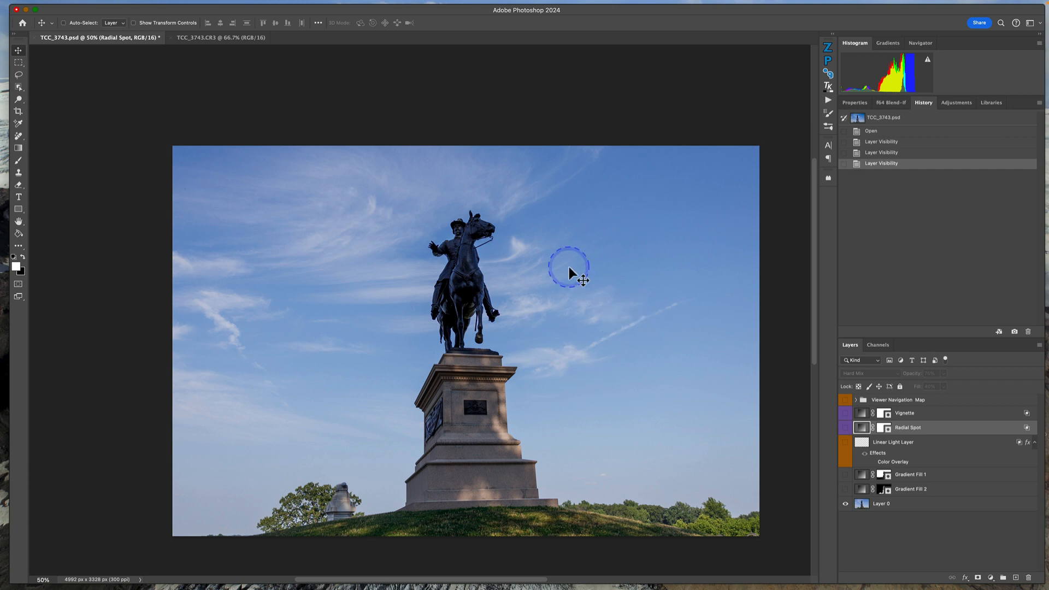
pyautogui.scroll(3, 569, 266)
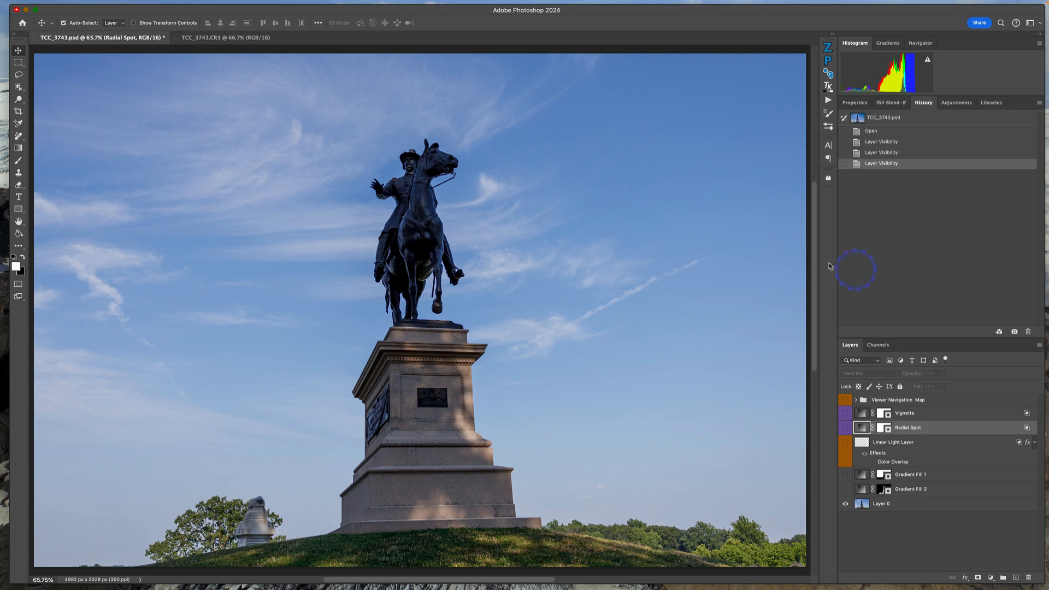
# Compare the newly cropped TCC_3743.CR3 with Layer 0 of TCC_3743.psd, examining the sky around the statue's outstretched hand
pyautogui.click(217, 38)
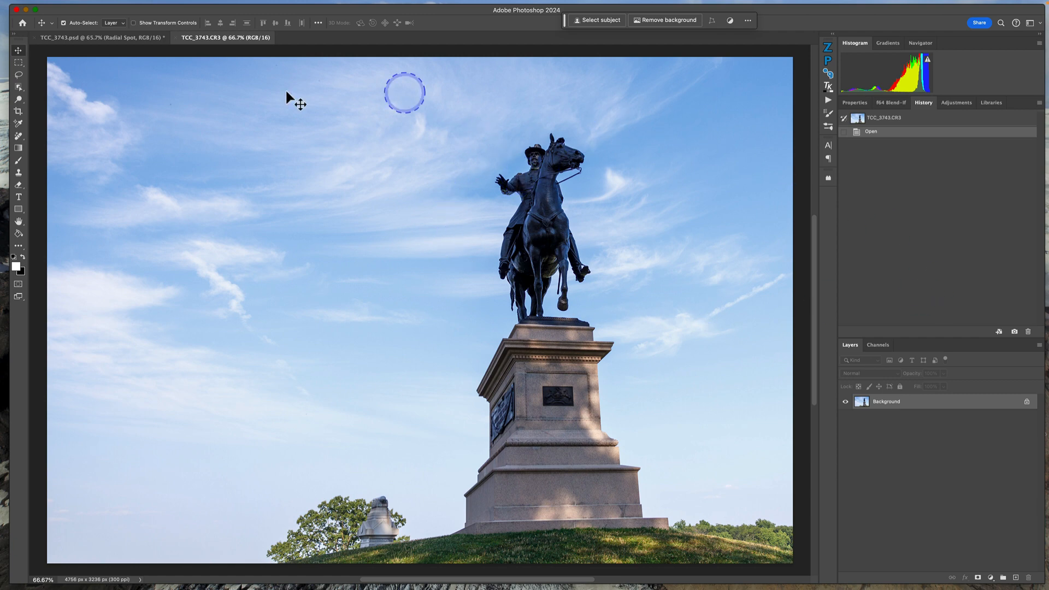
pyautogui.click(100, 37)
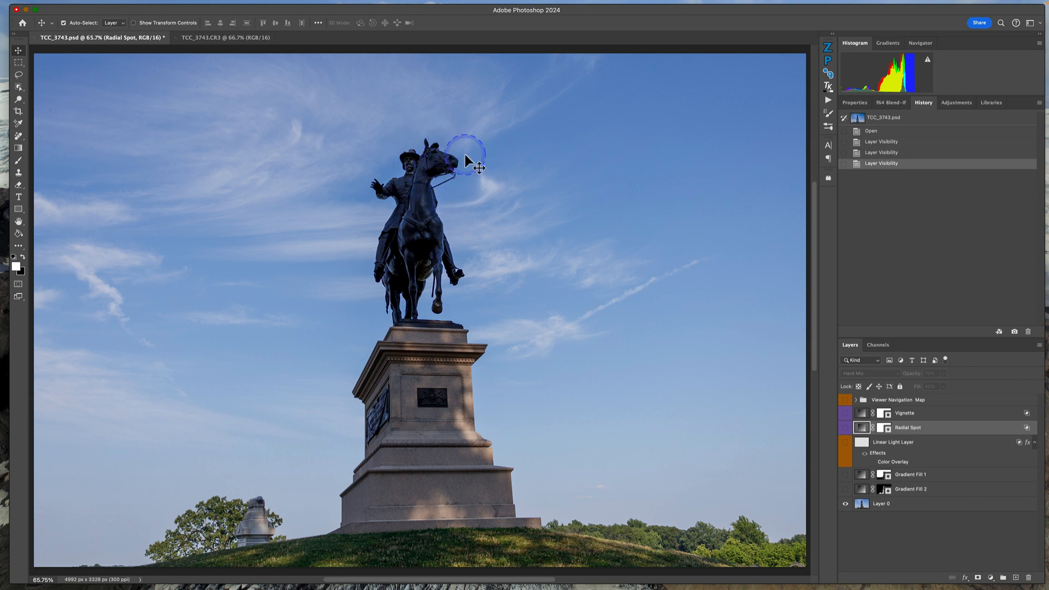
pyautogui.hotkey('ctrl', 'alt', 'm')
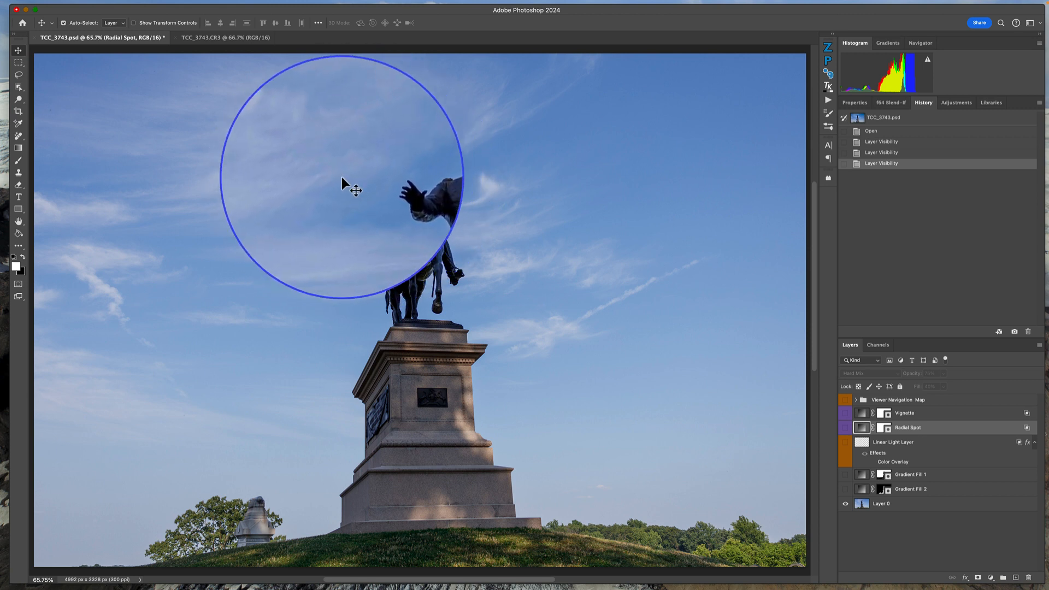
pyautogui.press('Escape')
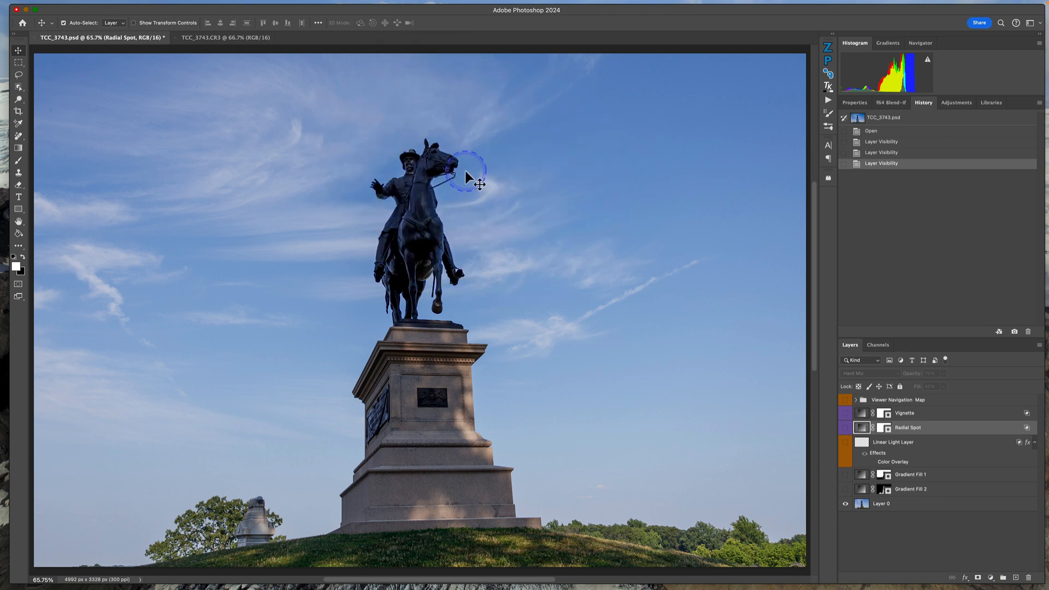
# Show the Gradient Fill 2 layer in TCC_3743.psd and toggle it to compare the image with and without it
pyautogui.click(851, 493)
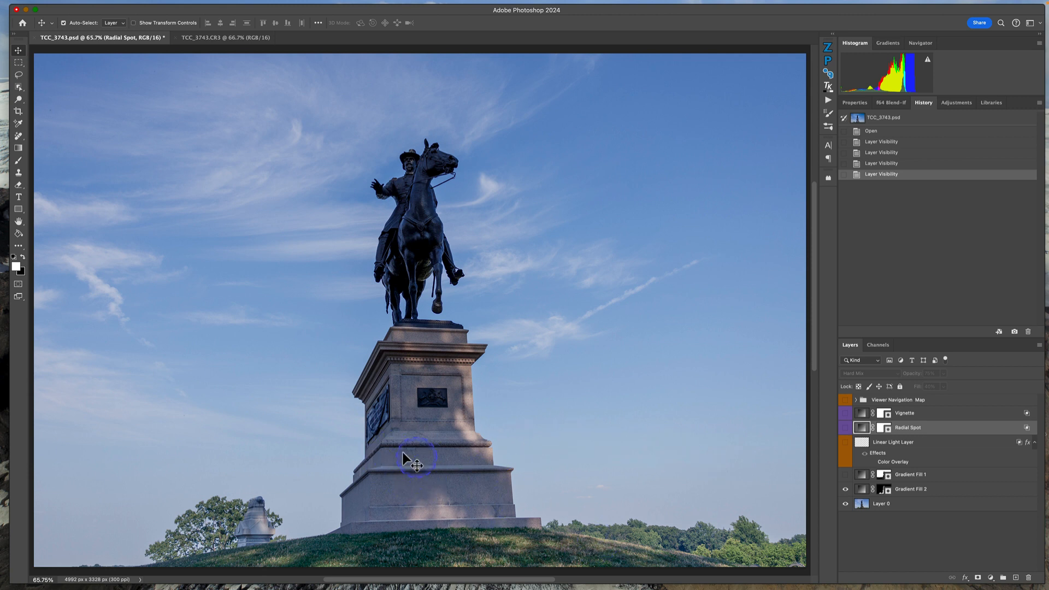
pyautogui.click(941, 493)
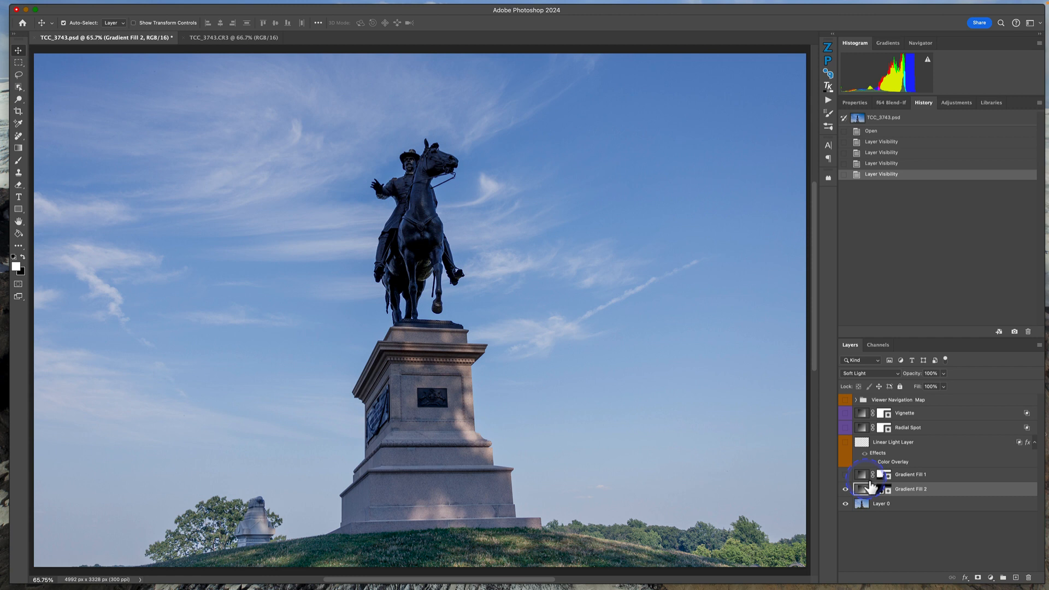
pyautogui.click(845, 489)
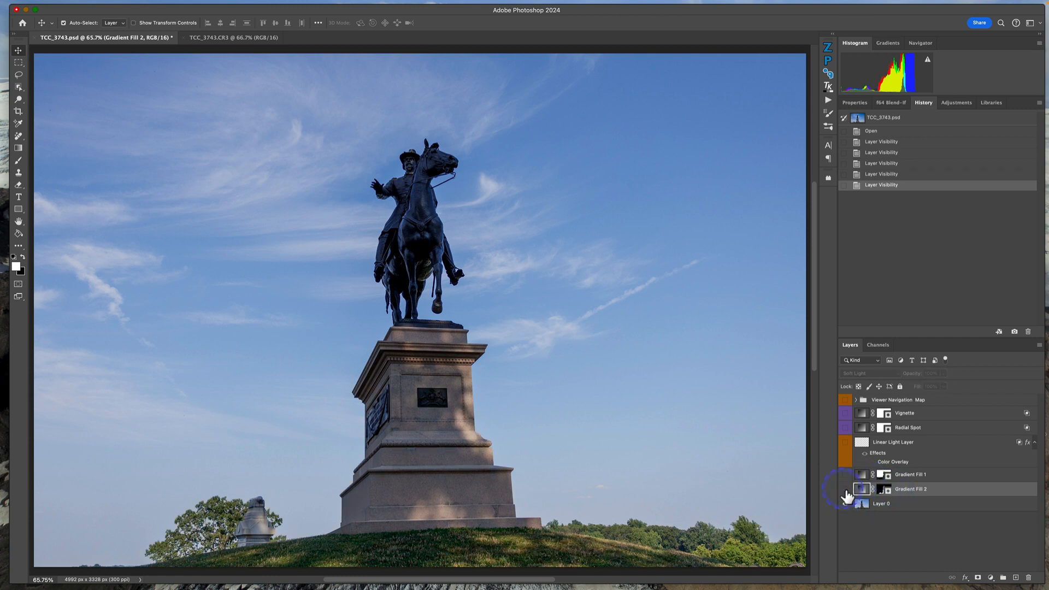
pyautogui.click(845, 490)
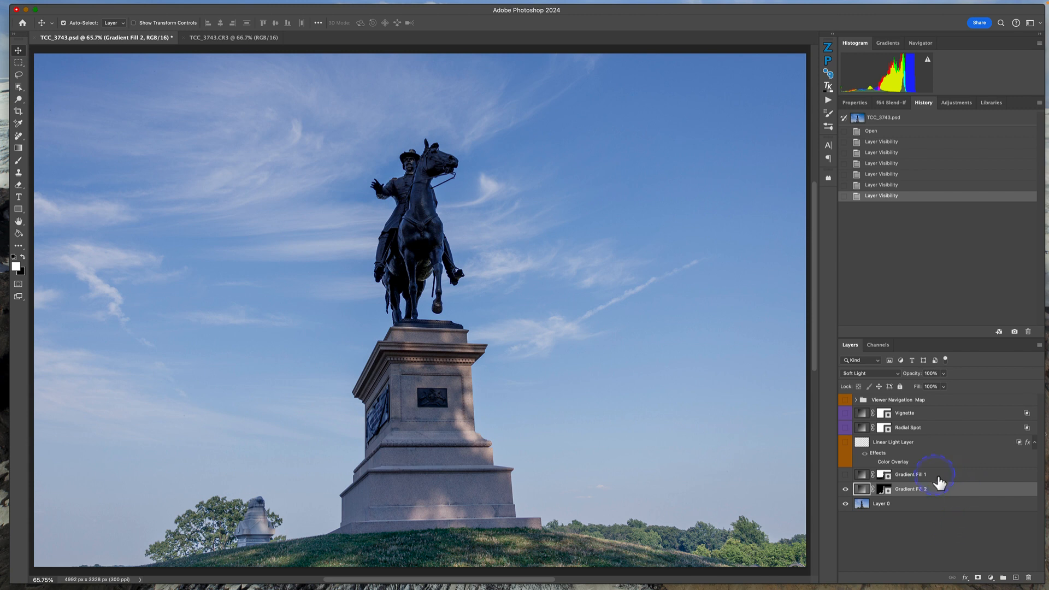
# Show the Gradient Fill 1 layer, then review its blending options and close them without changes
pyautogui.click(845, 475)
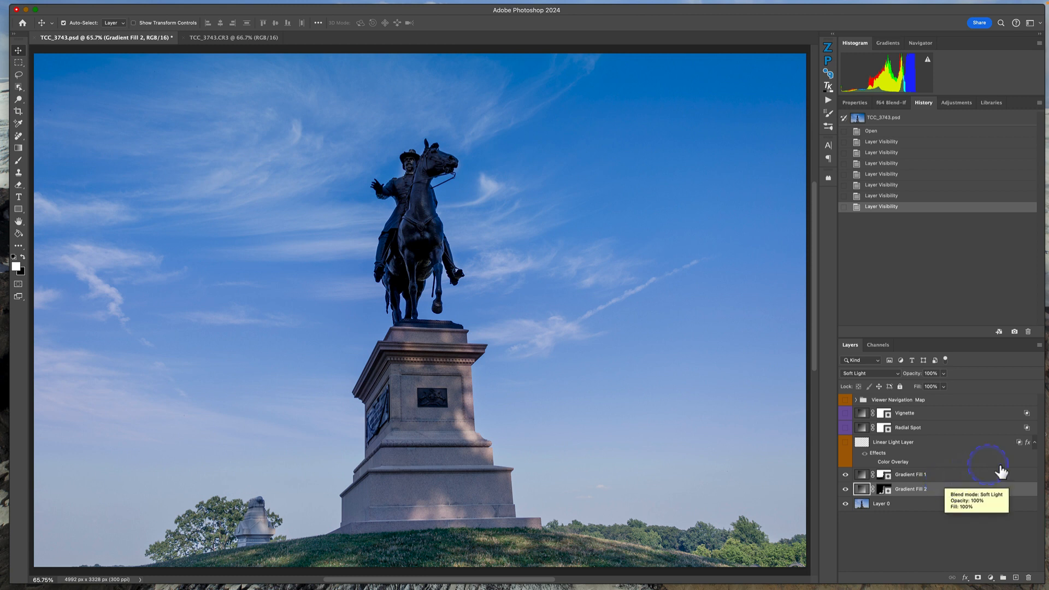
pyautogui.click(948, 467)
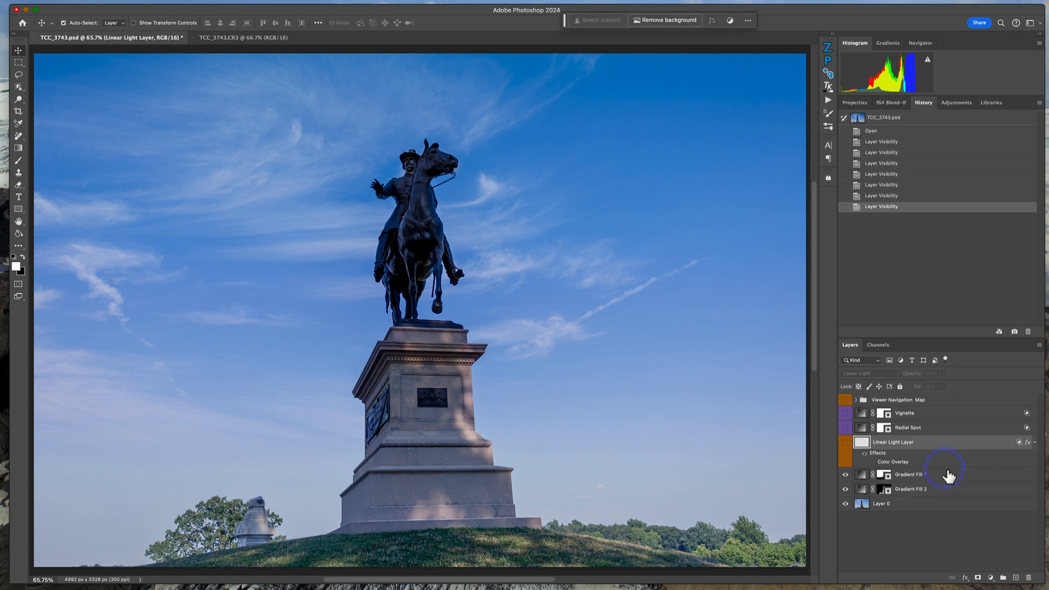
pyautogui.click(950, 474)
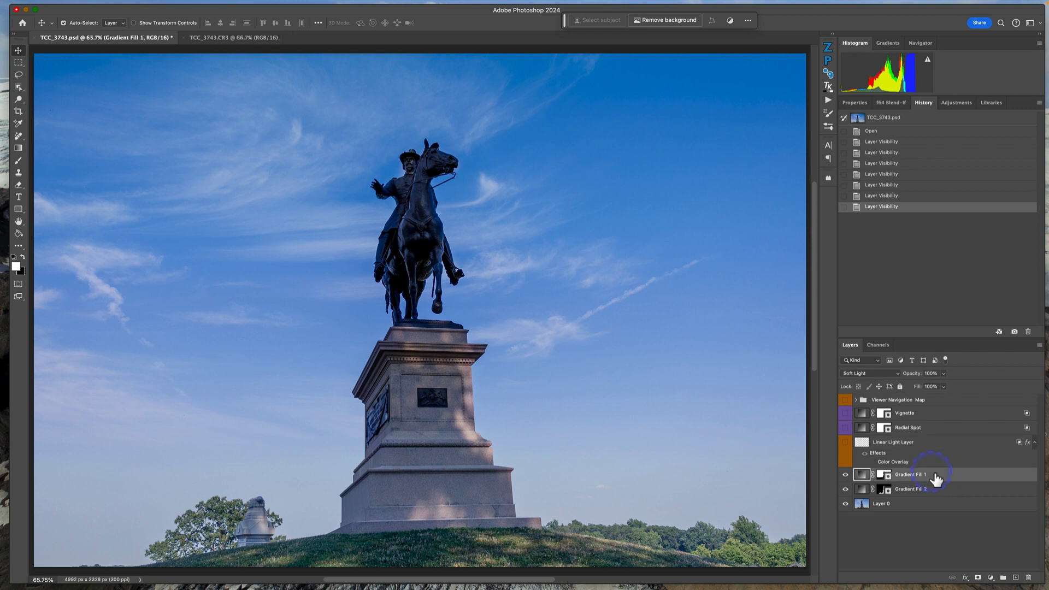
pyautogui.doubleClick(951, 480)
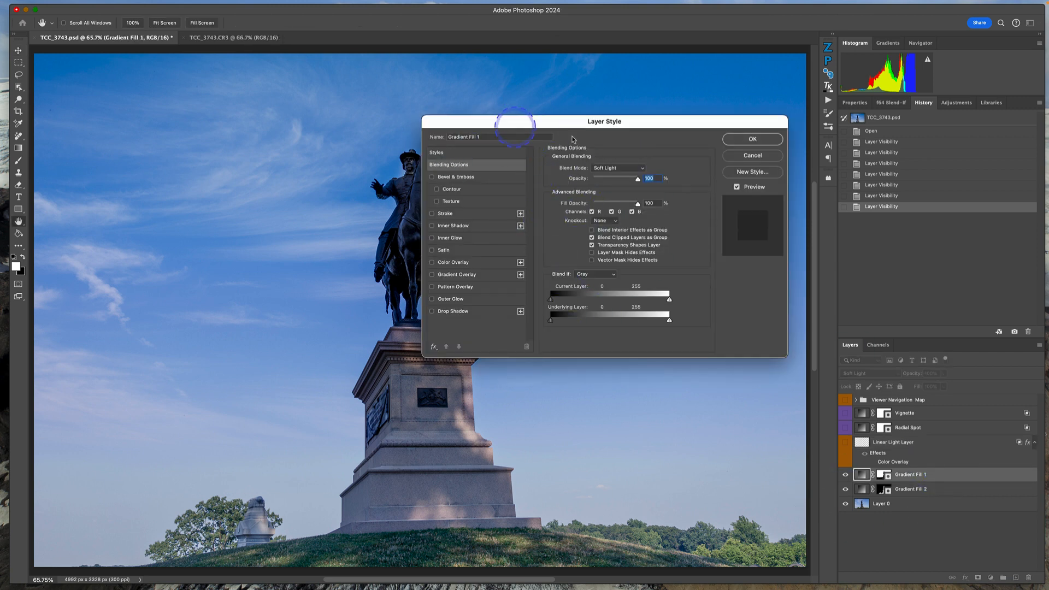
pyautogui.click(741, 144)
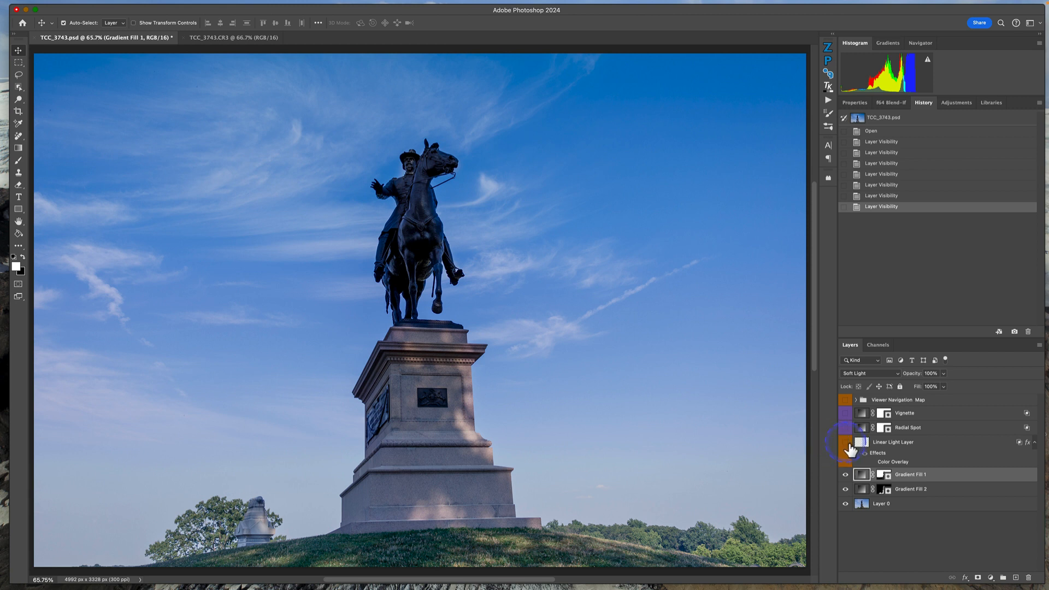
# Show the Linear Light Layer and toggle it to compare the rider and surrounding sky with and without it
pyautogui.click(845, 443)
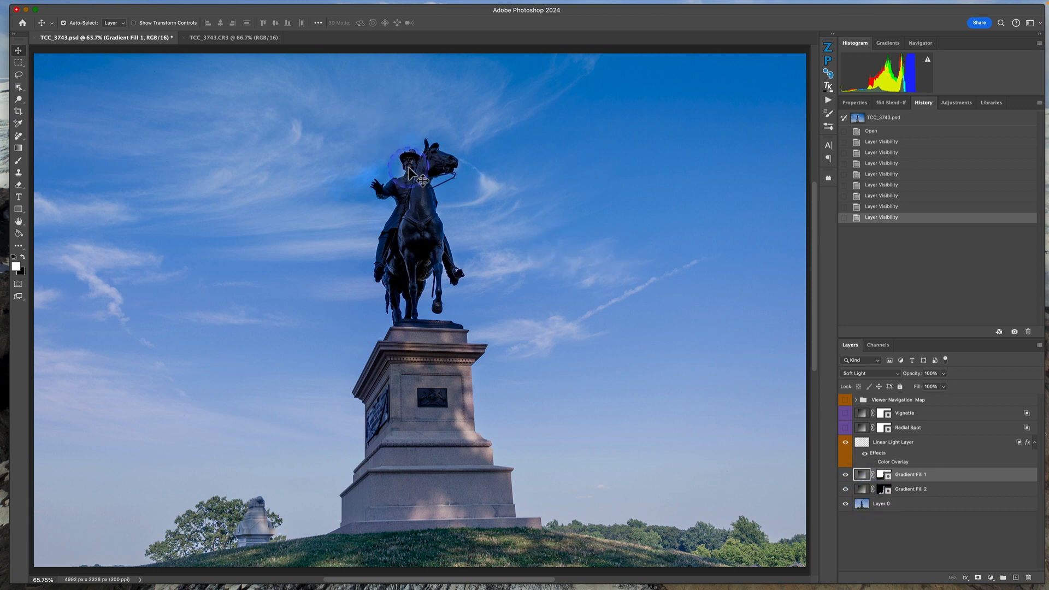
pyautogui.hotkey('ctrl', 'm')
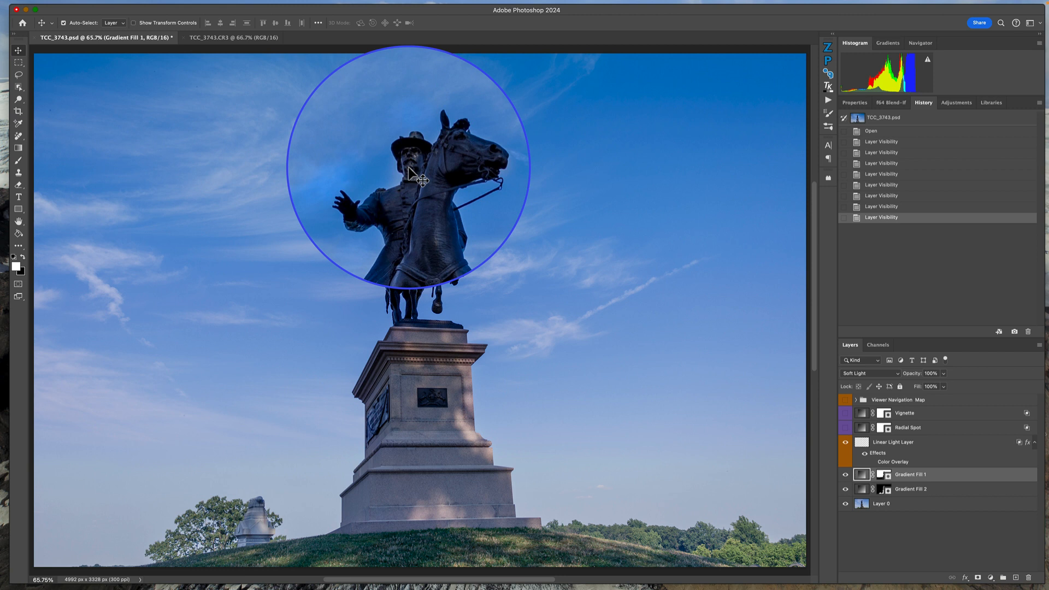
pyautogui.click(846, 443)
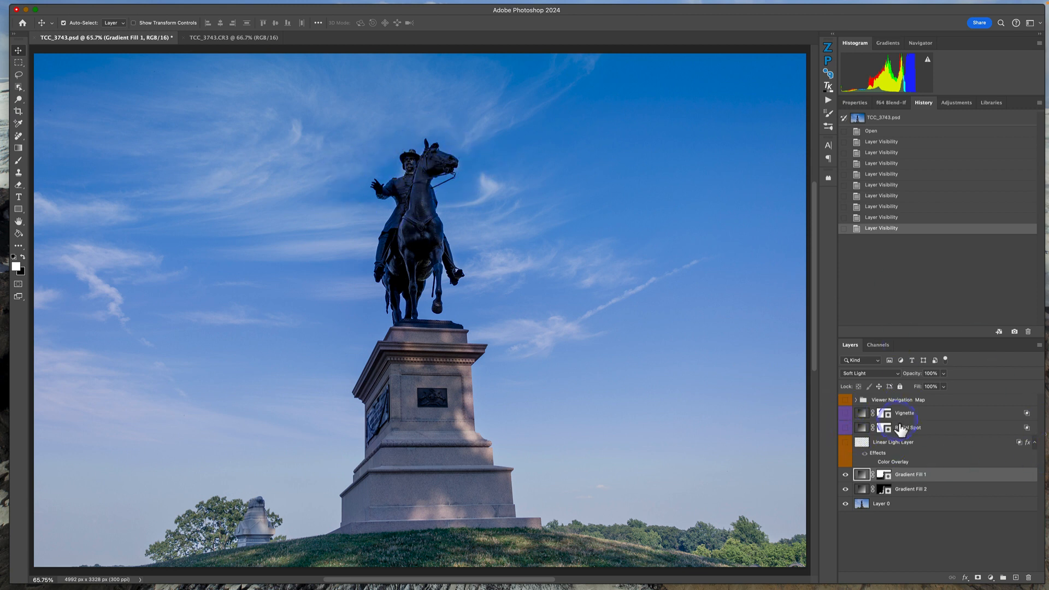
pyautogui.click(847, 443)
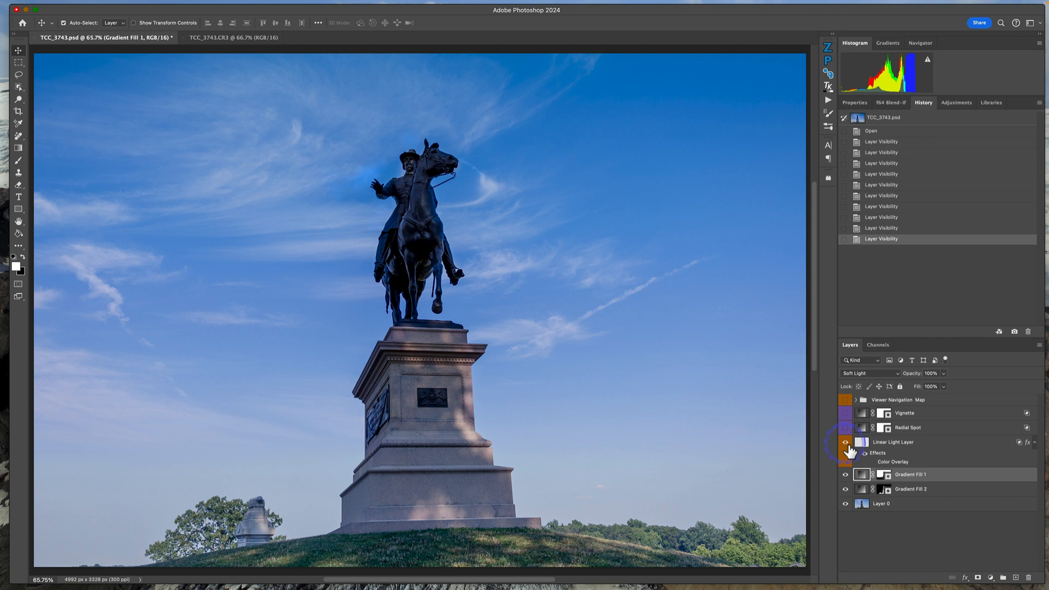
pyautogui.click(847, 444)
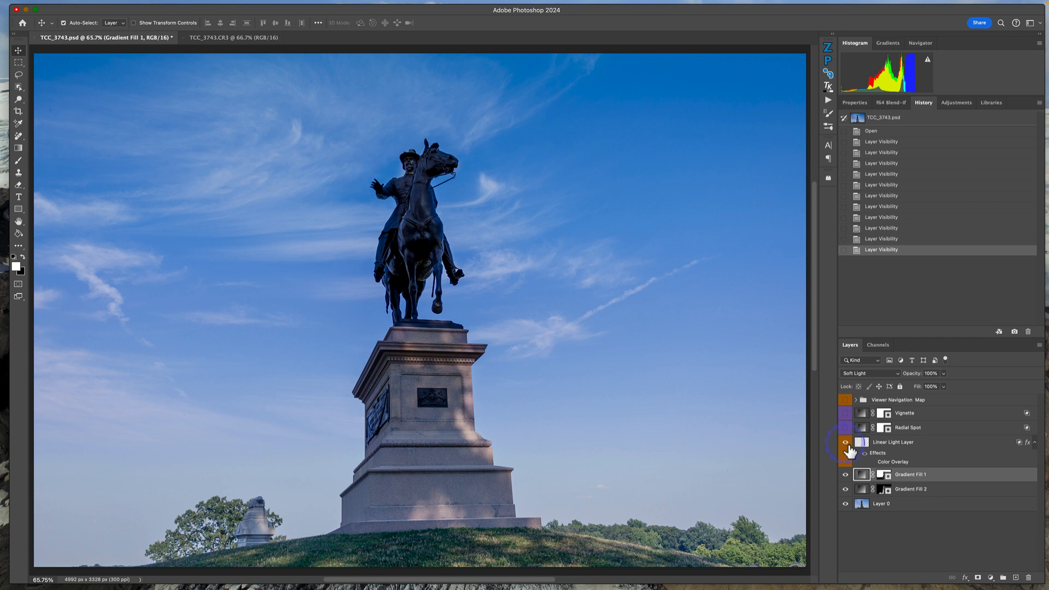
pyautogui.click(847, 444)
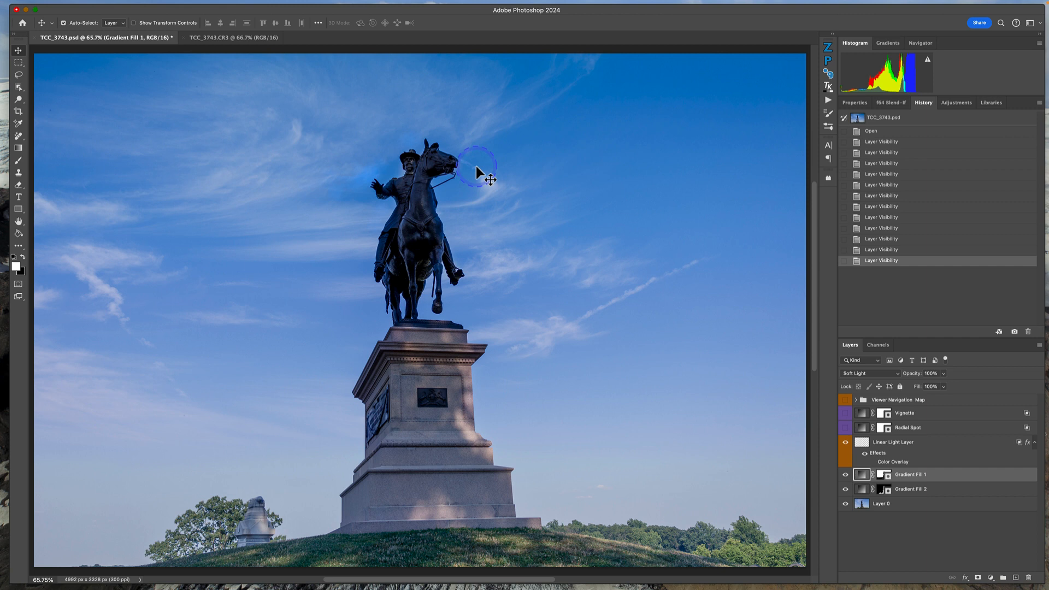
# View the image at 100% and examine a magnified area of sky around the rider's outstretched hand
pyautogui.hotkey('ctrl', 'alt', 'm')
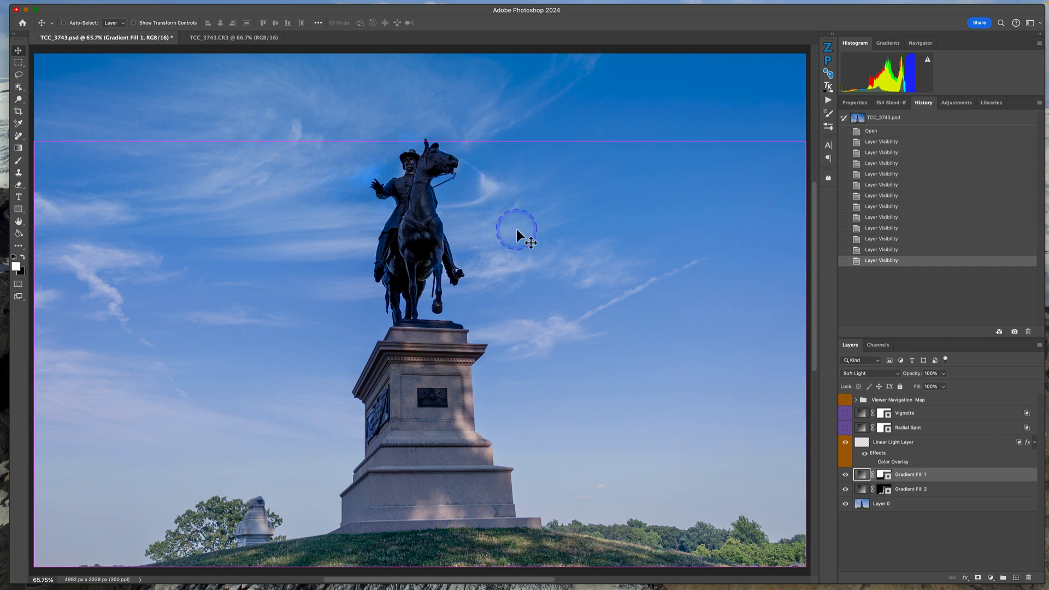
pyautogui.press('super+1')
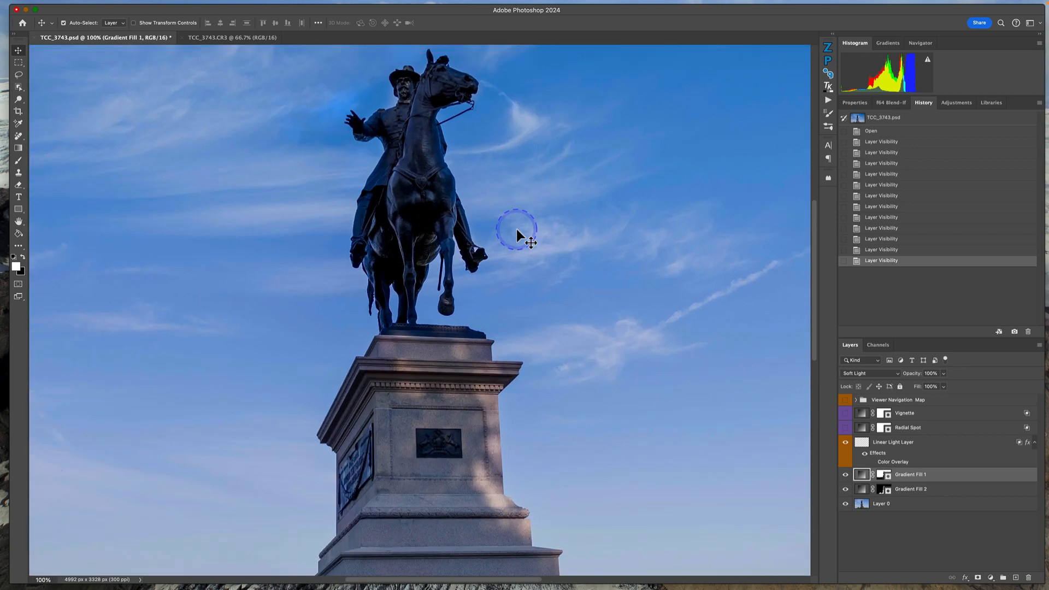
pyautogui.scroll(5, 517, 228)
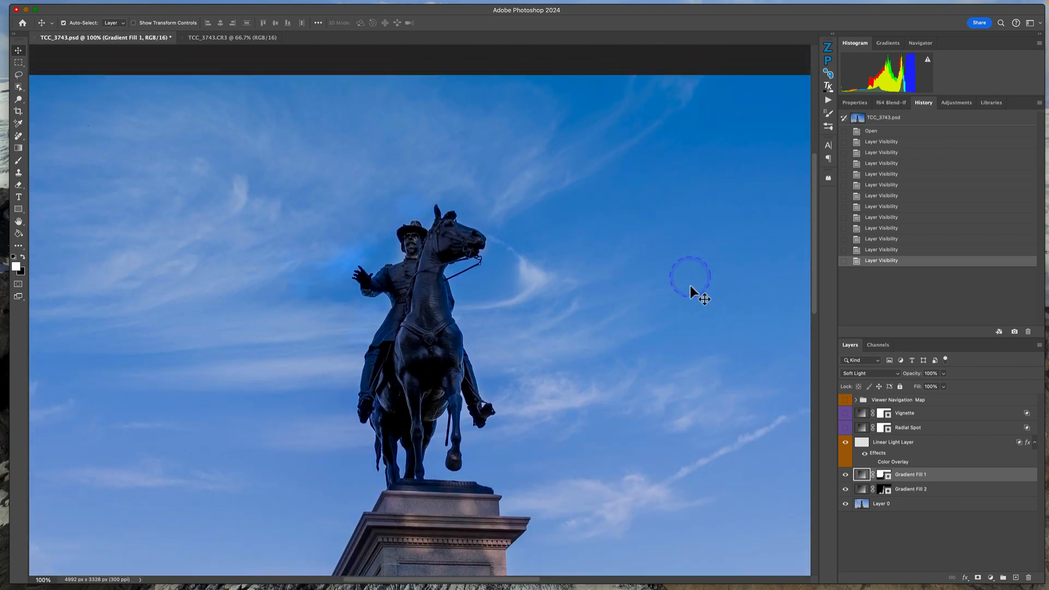
pyautogui.scroll(-1, 494, 343)
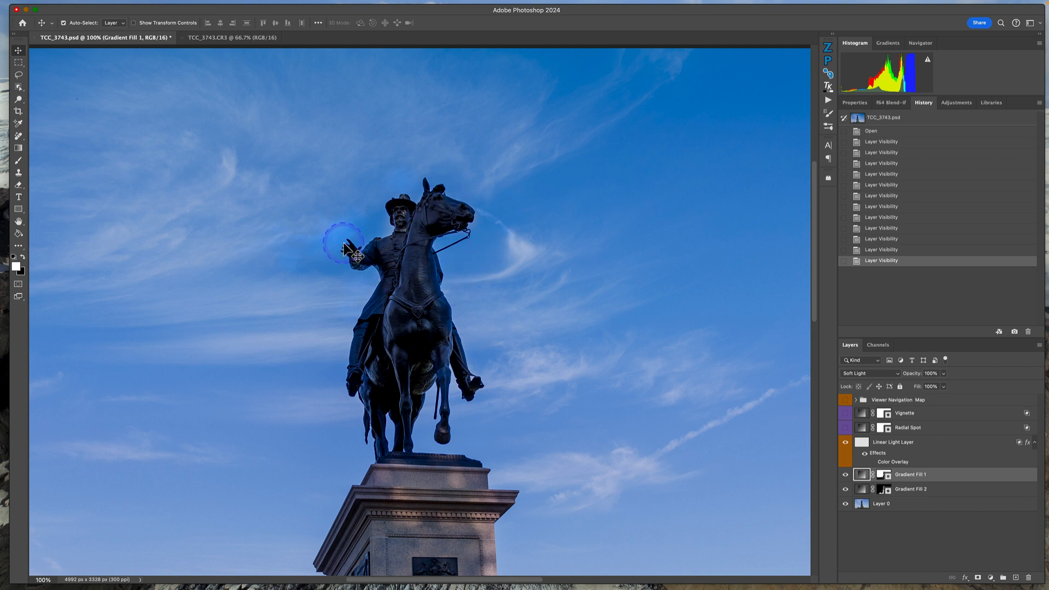
pyautogui.hotkey('ctrl', 'm')
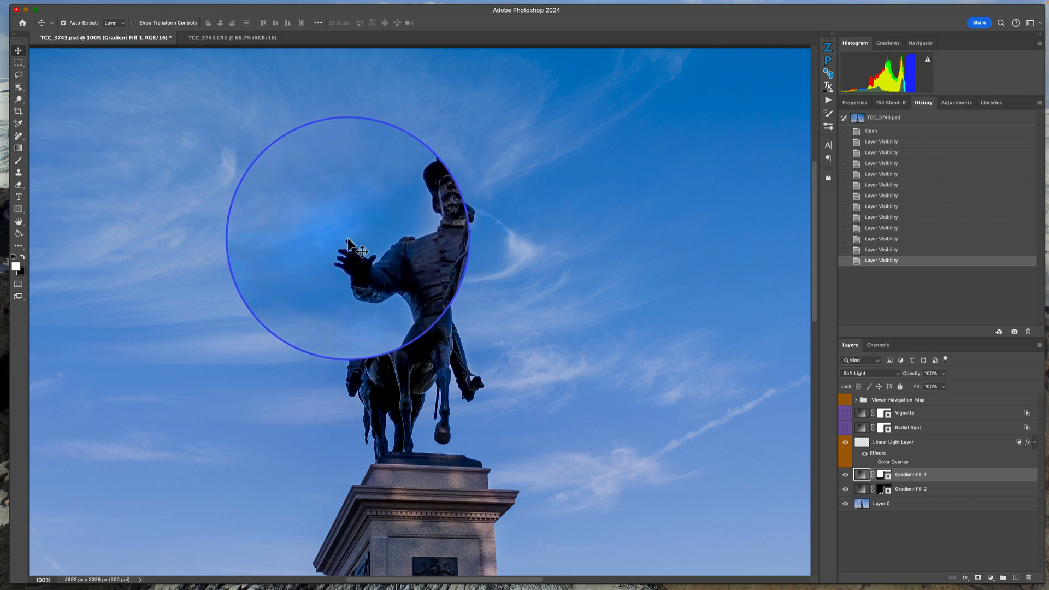
pyautogui.hotkey('ctrl', 'm')
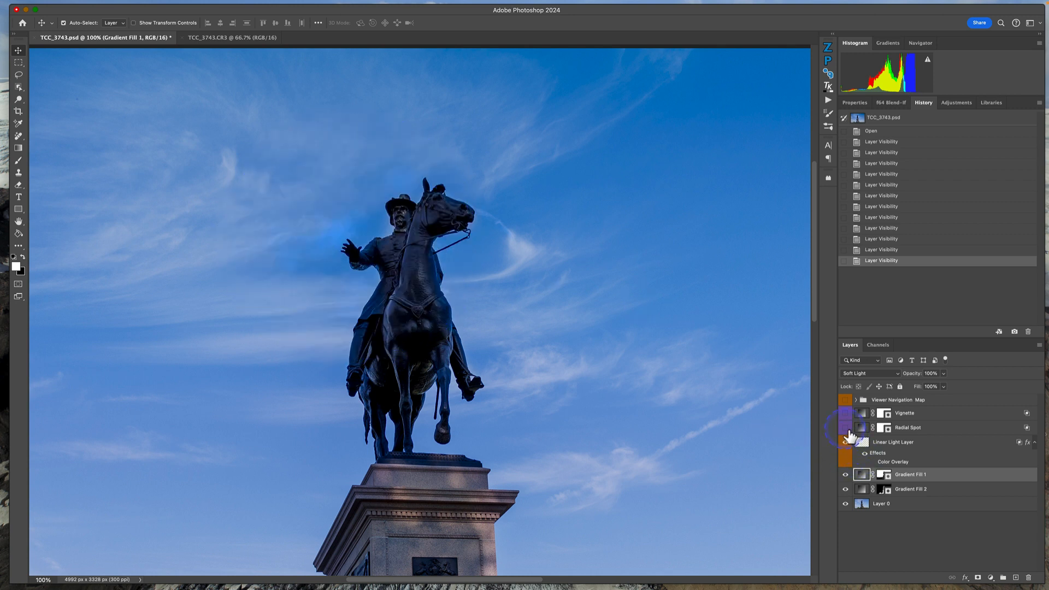
# Show the Radial Spot layer, compare the image with and without it, and magnify the sky around the rider's hand
pyautogui.click(846, 429)
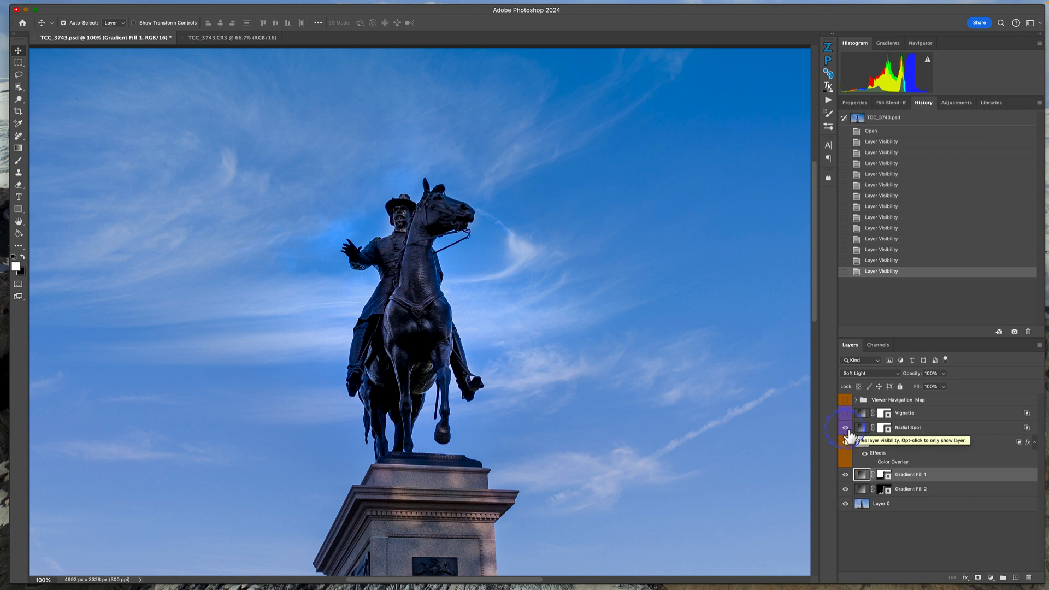
pyautogui.click(846, 428)
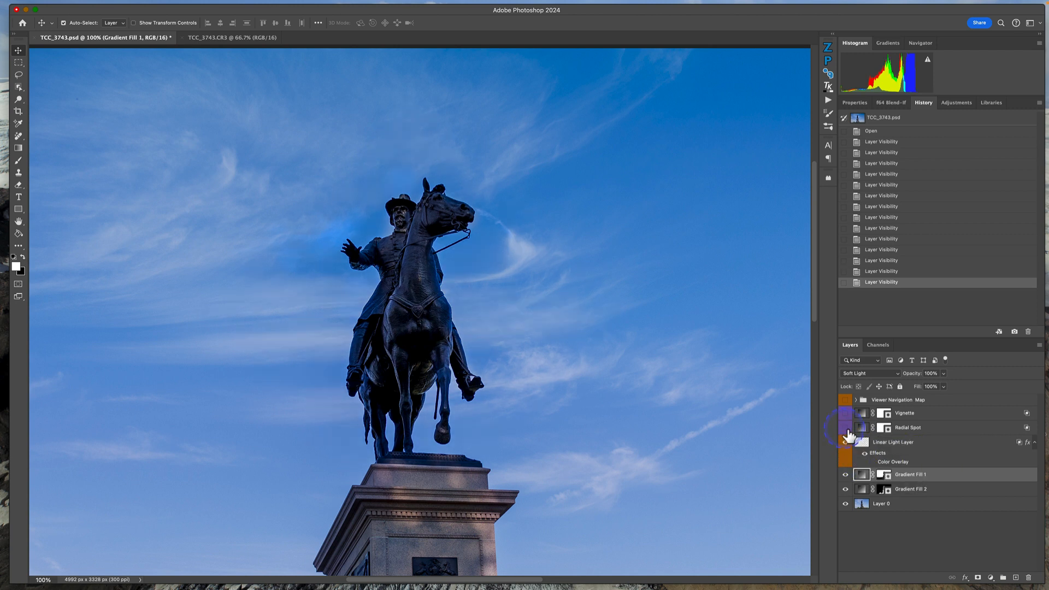
pyautogui.click(846, 429)
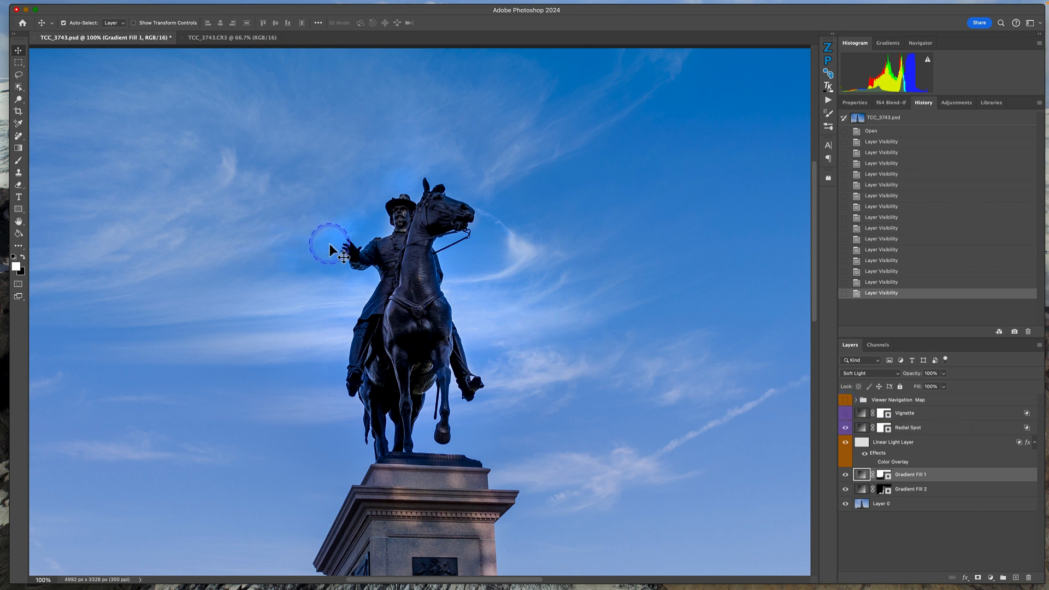
pyautogui.hotkey('ctrl', 'alt', 'm')
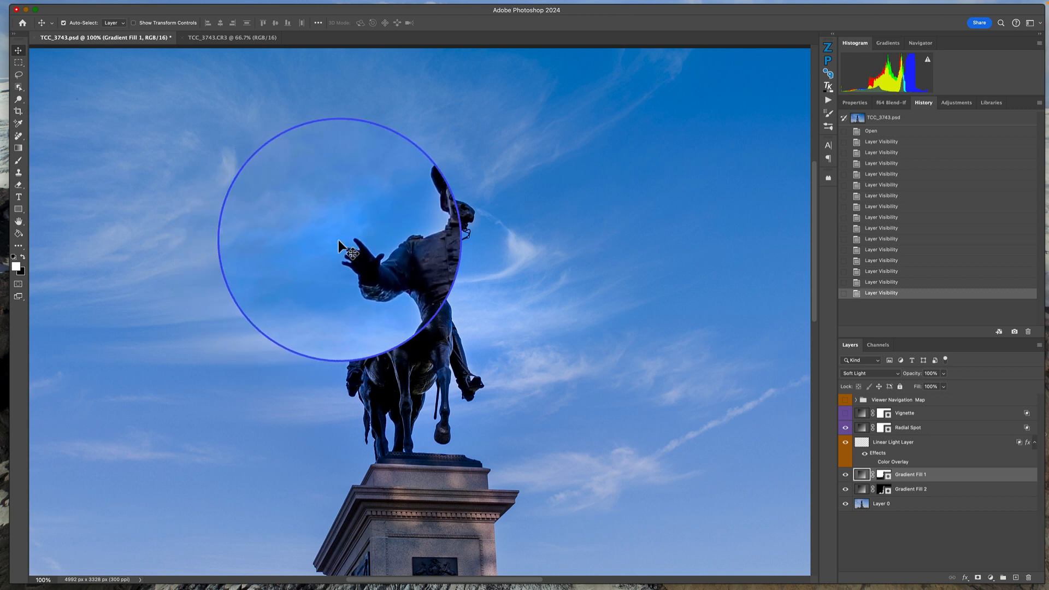
pyautogui.press('Escape')
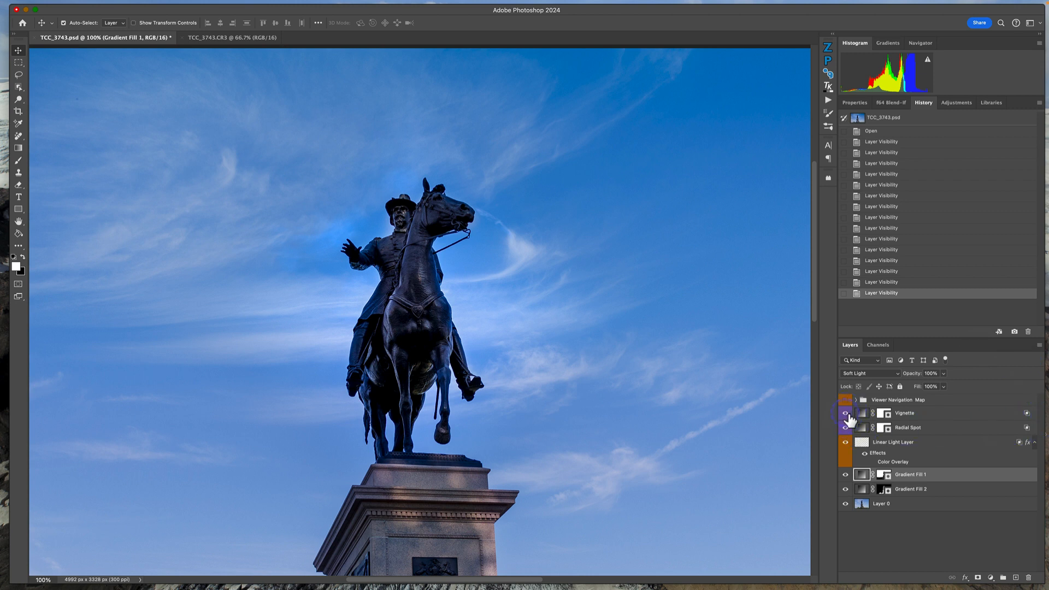
# Show the Vignette layer and compare the whole edited image with the cropped TCC_3743.CR3
pyautogui.click(846, 414)
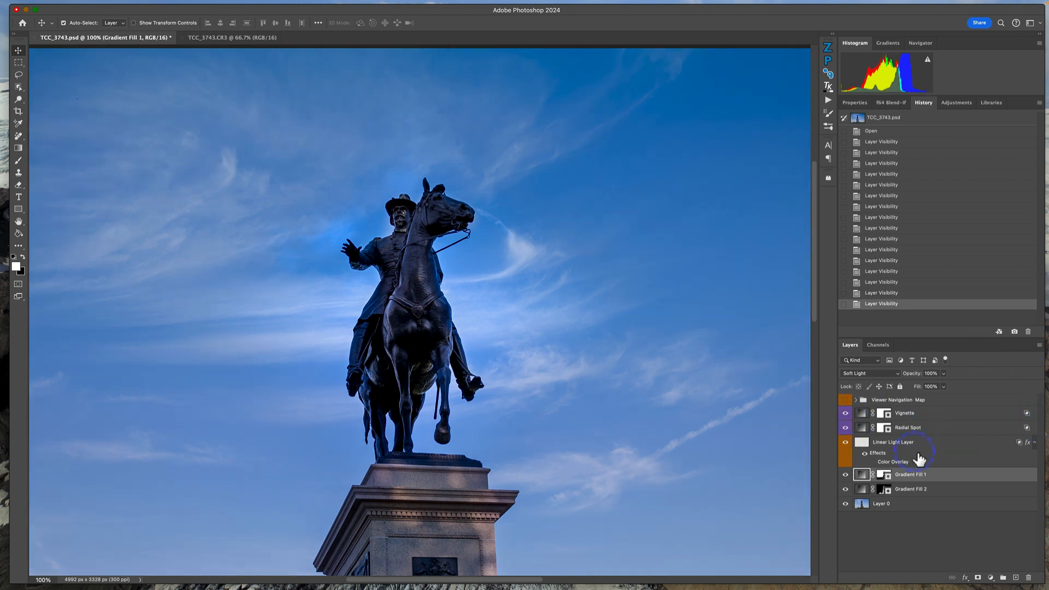
pyautogui.press('super+0')
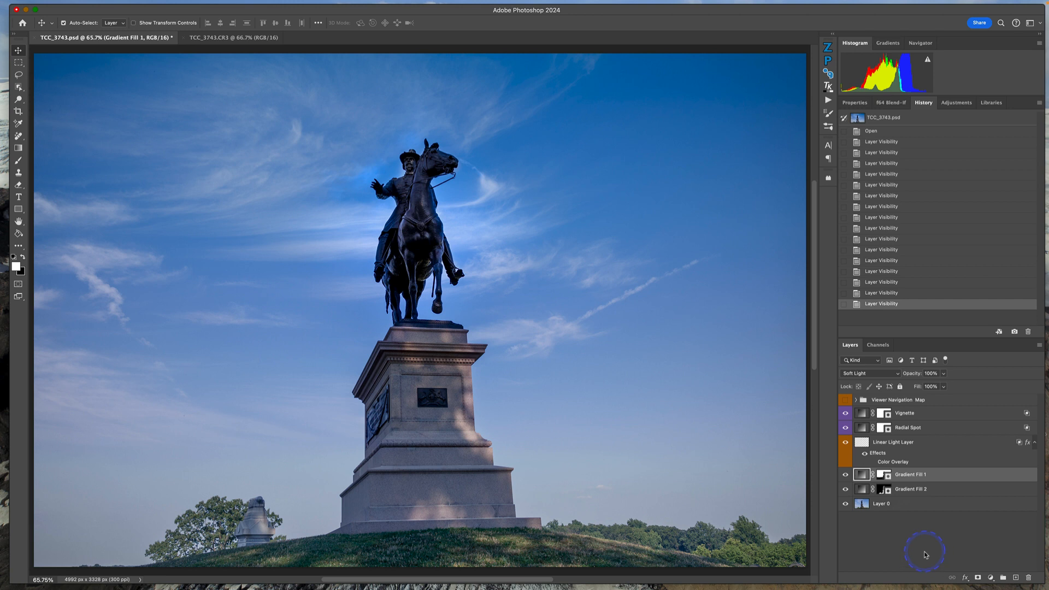
pyautogui.click(244, 39)
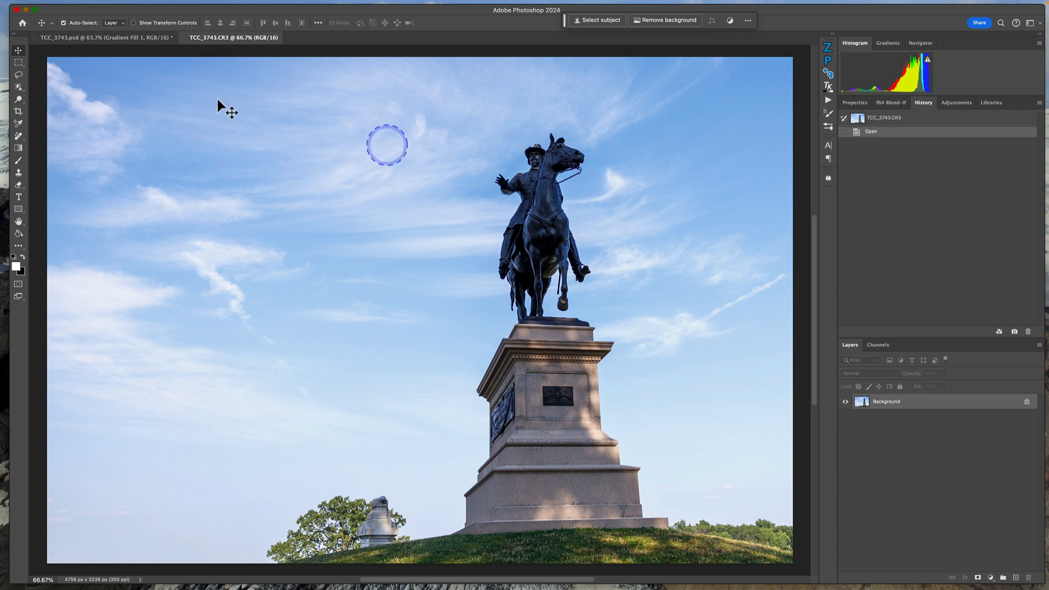
pyautogui.click(125, 38)
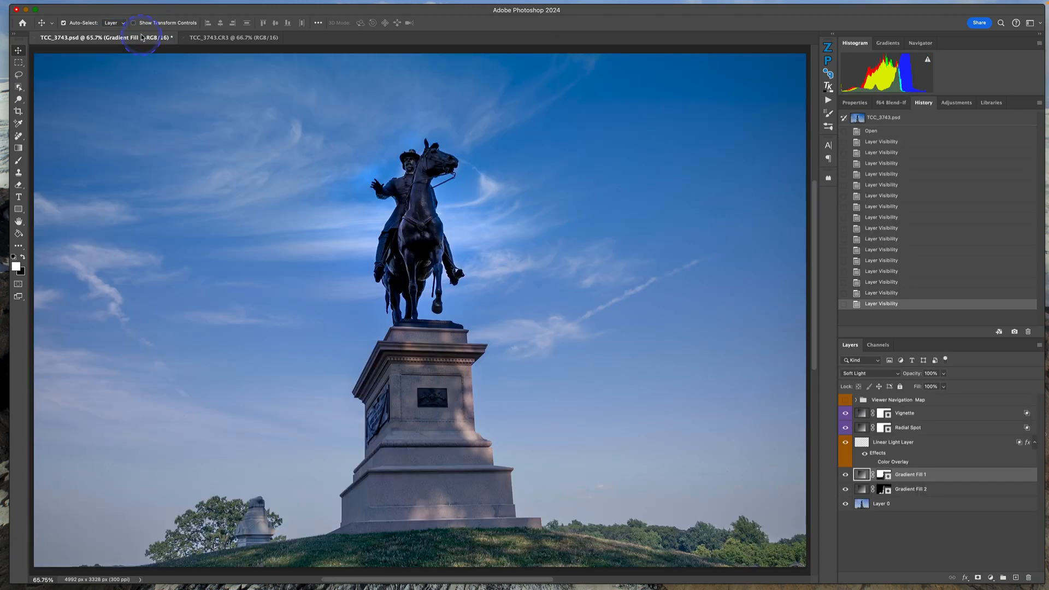